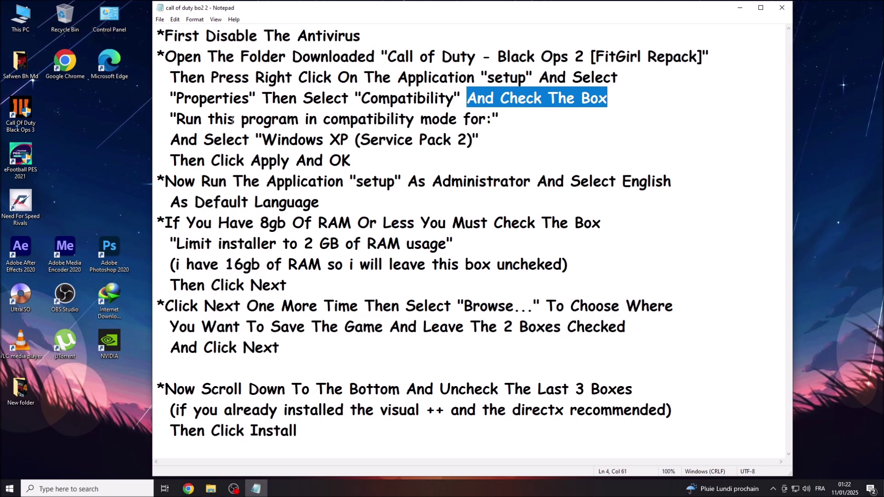
Read the Notepad instructions on which compatibility mode to apply to the setup application, and put the notes away.
drag(178, 120, 492, 122)
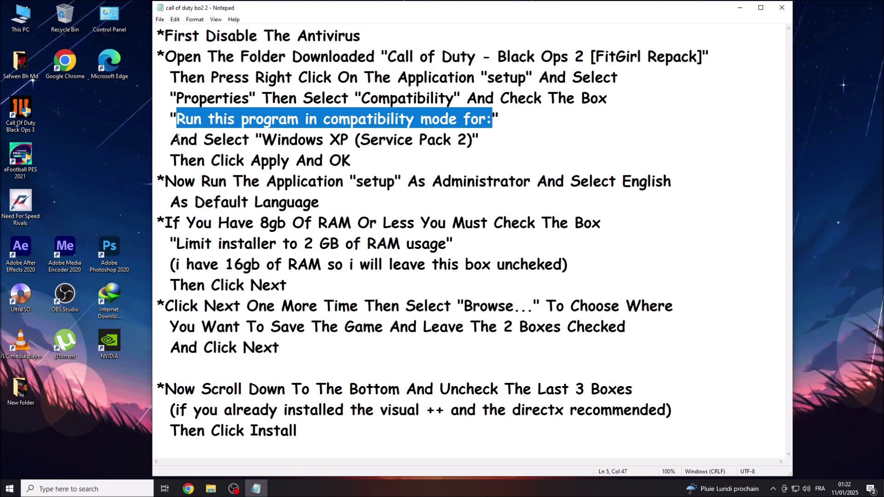
drag(176, 138, 473, 139)
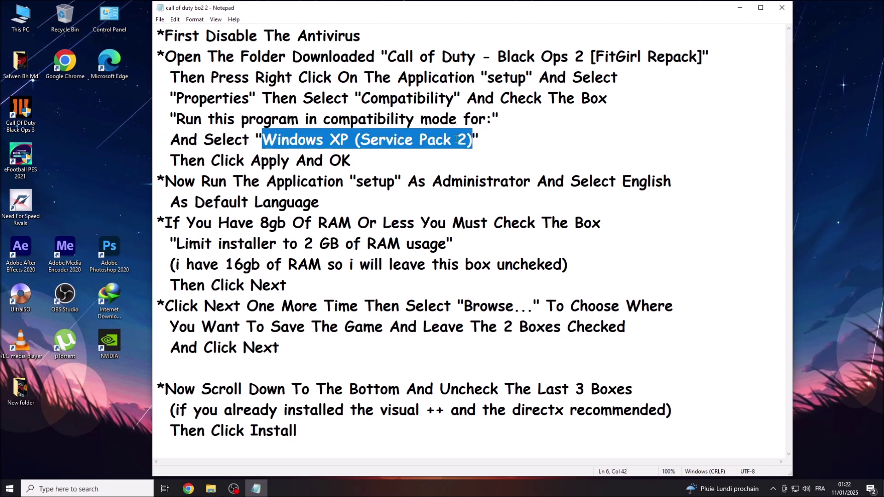
drag(171, 153, 351, 156)
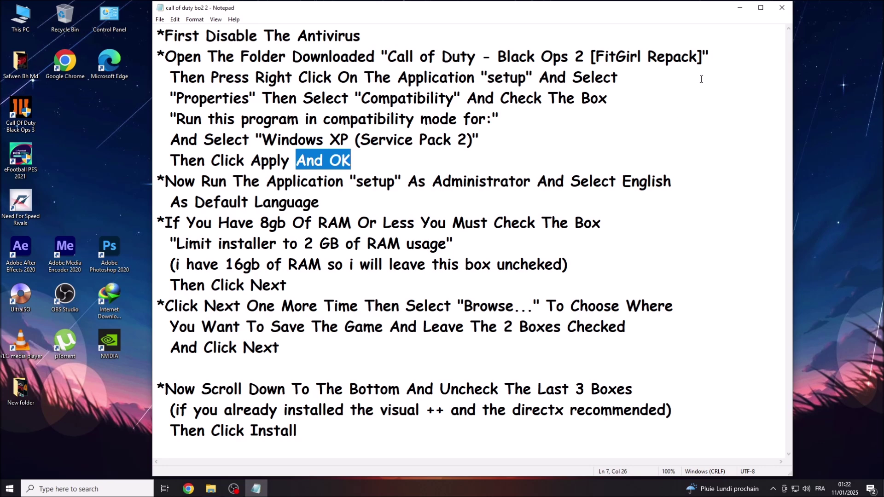
click(740, 8)
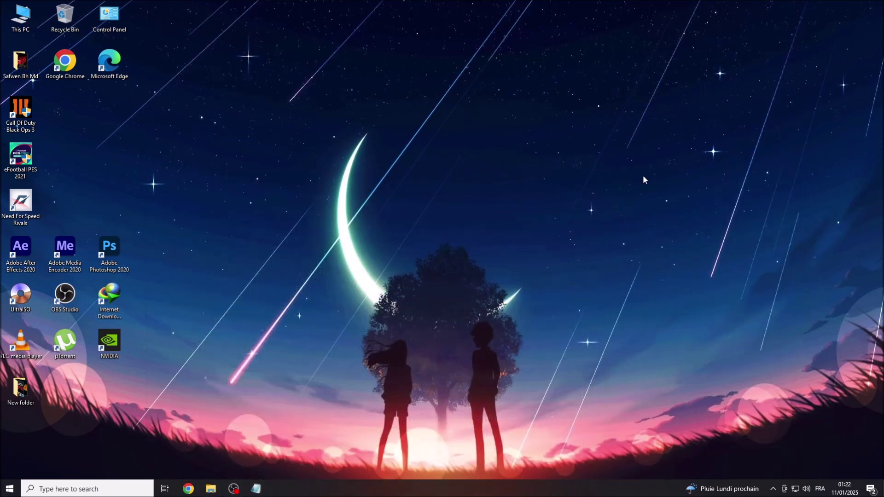
Switch to File Explorer and open the properties of the setup application in the Call of Duty - Black Ops 2 [FitGirl Repack] folder.
click(213, 485)
drag(344, 222, 293, 159)
right_click(293, 156)
click(313, 163)
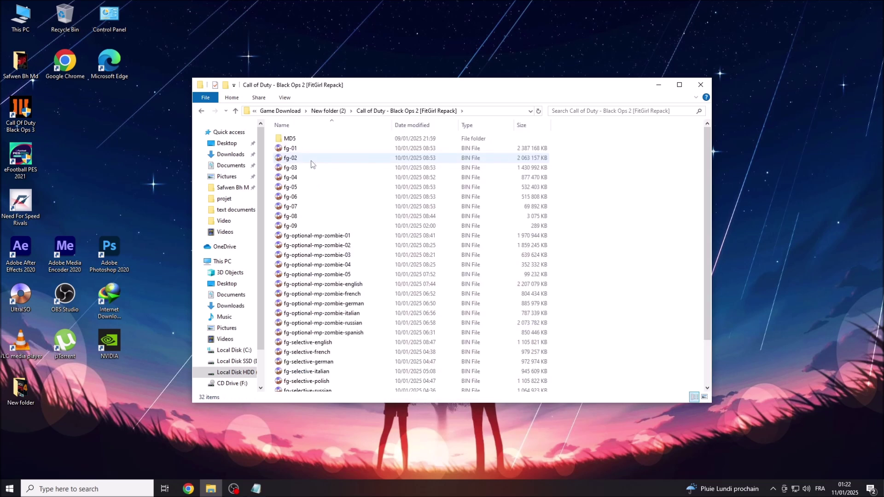
scroll(300, 171, down, 2)
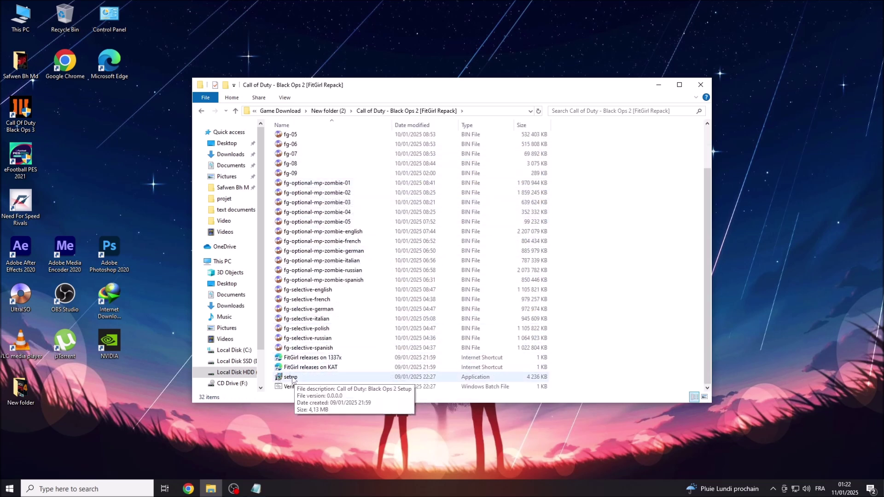
click(292, 379)
right_click(293, 379)
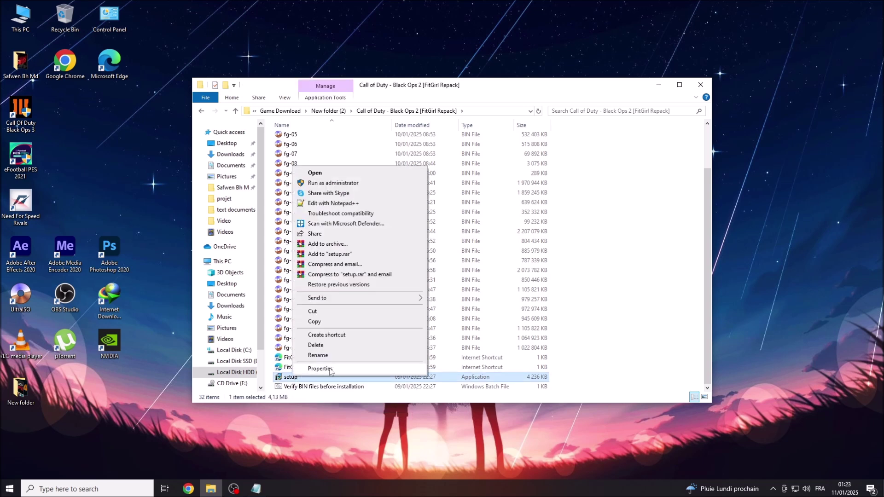
click(322, 369)
drag(362, 243, 339, 145)
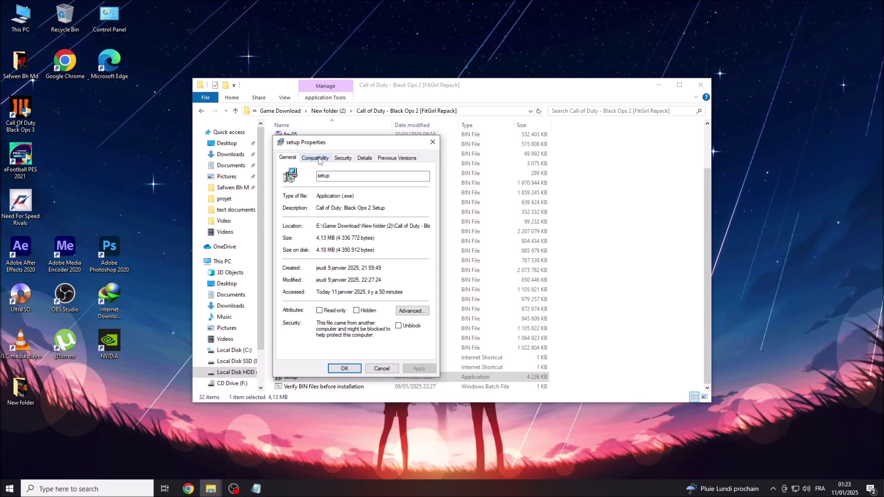
Enable compatibility mode for setup with Windows XP (Service Pack 2), and apply the change.
click(321, 159)
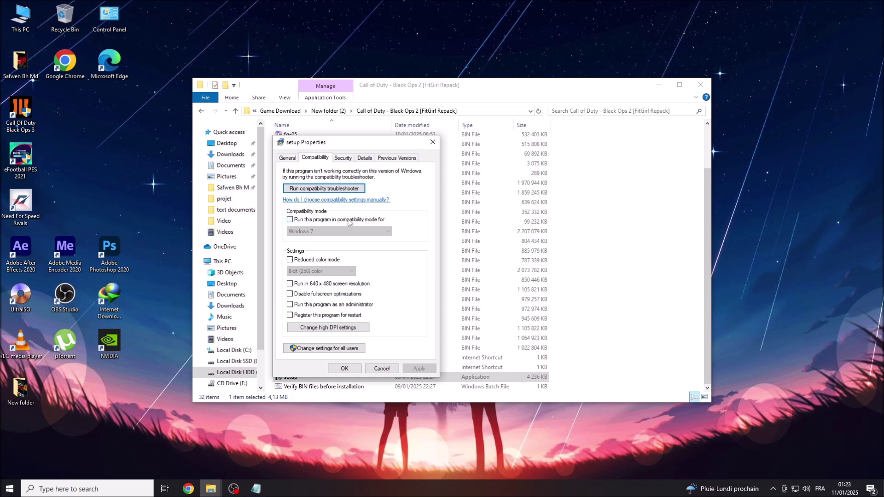
click(290, 220)
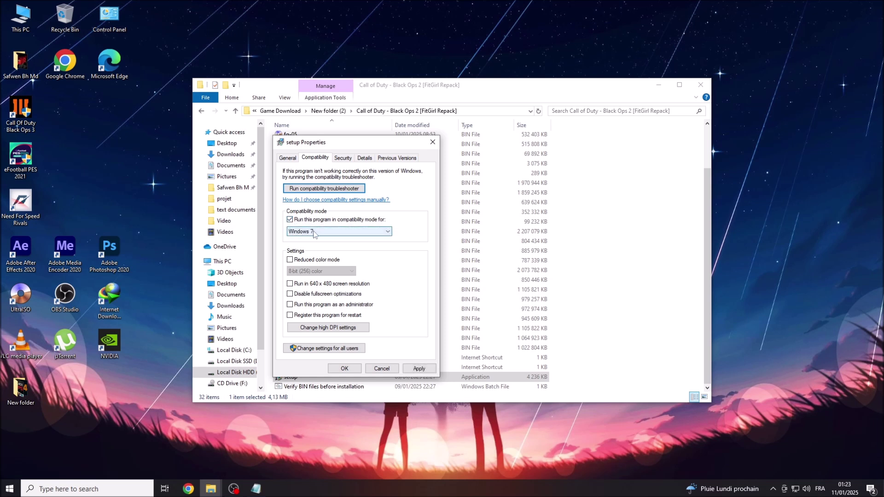
click(343, 233)
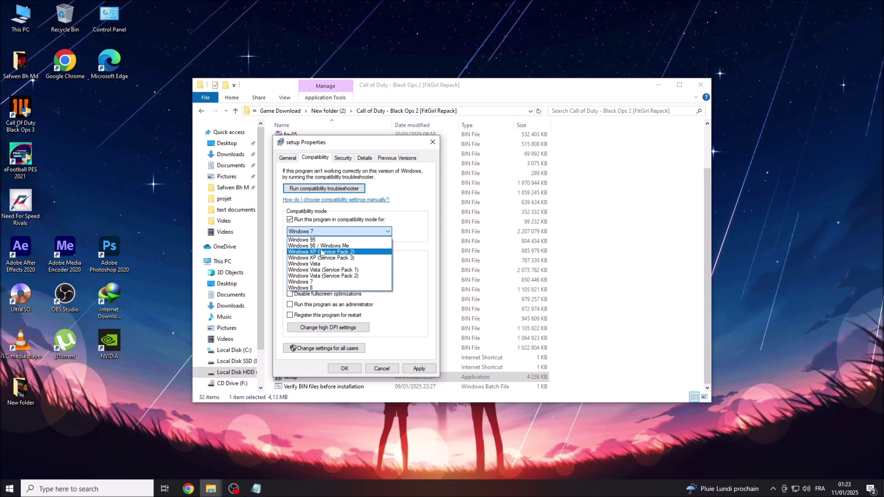
click(325, 253)
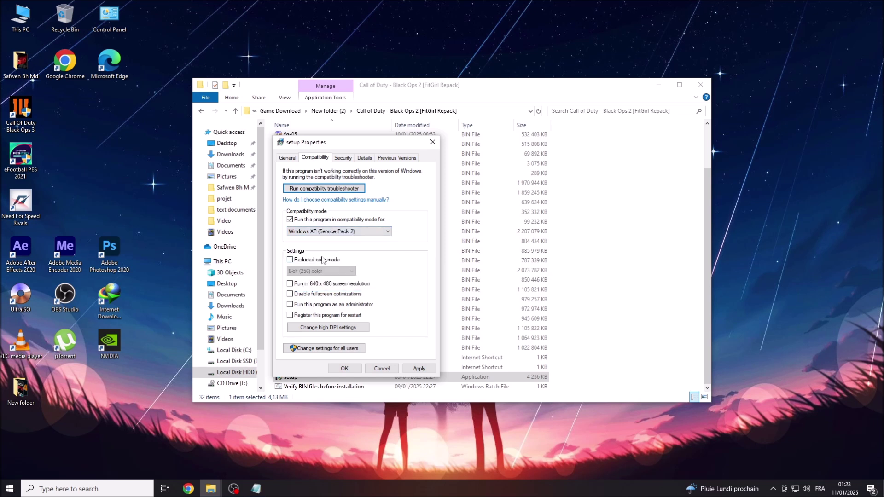
click(421, 370)
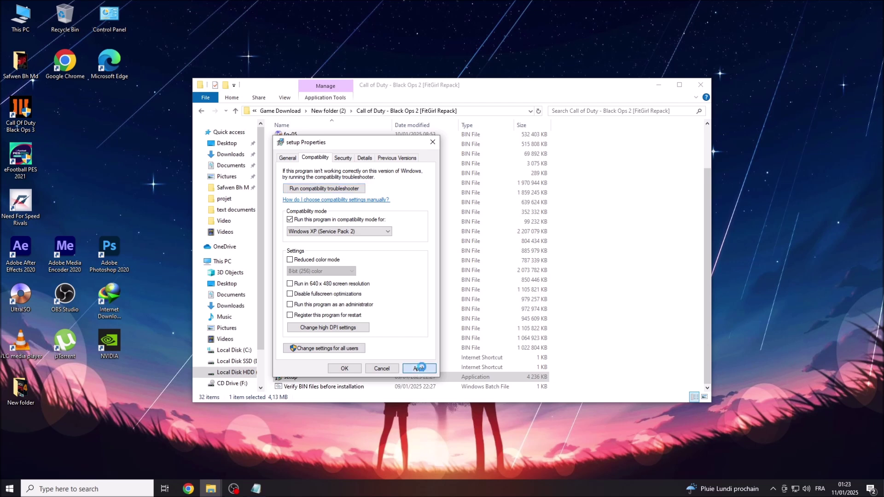
click(350, 369)
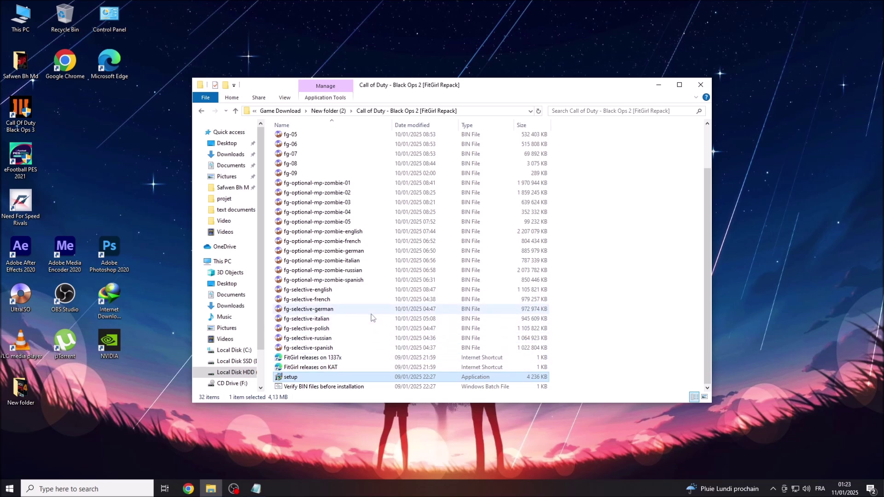
Check the Notepad instructions for how to run setup and which default language to select.
click(256, 488)
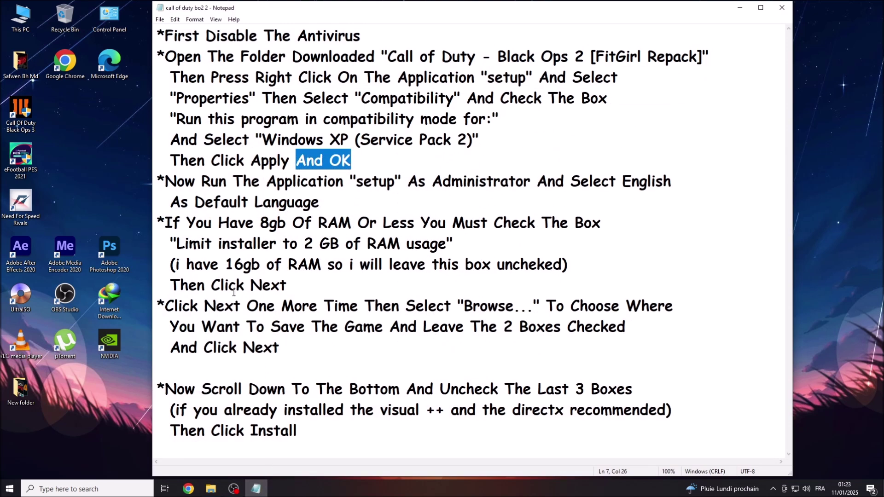
drag(166, 179, 392, 175)
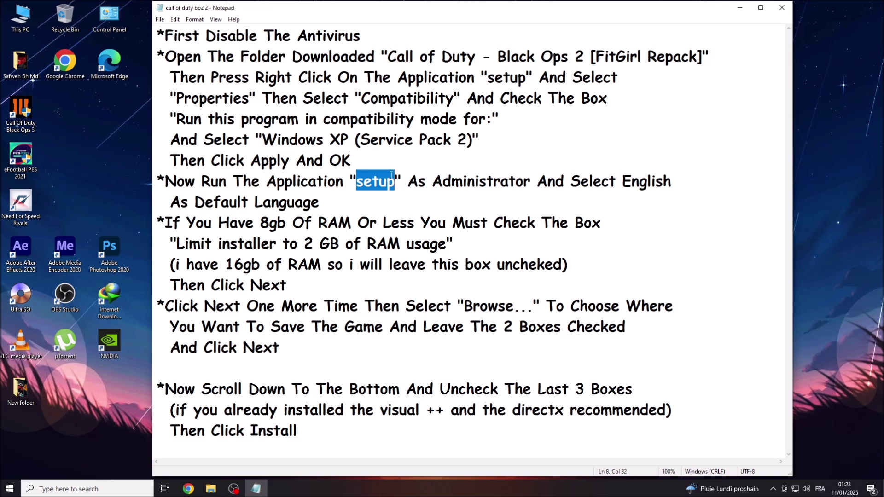
drag(408, 178, 664, 181)
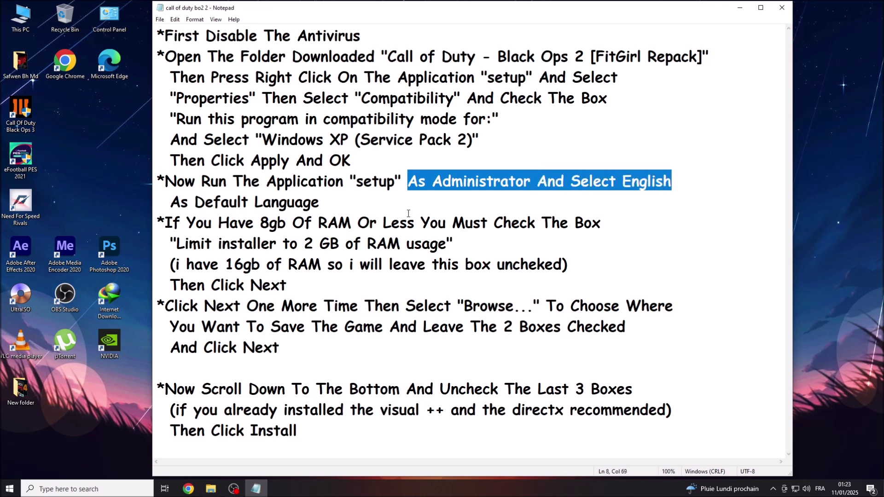
drag(174, 197, 320, 196)
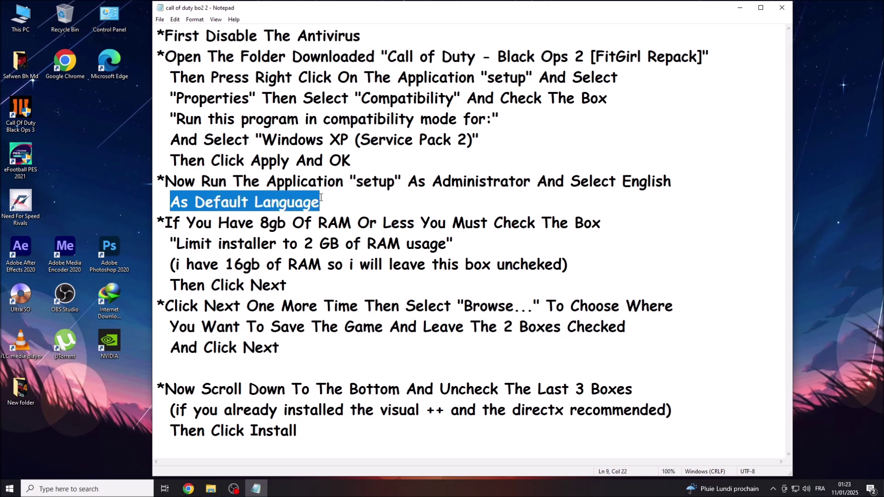
click(740, 8)
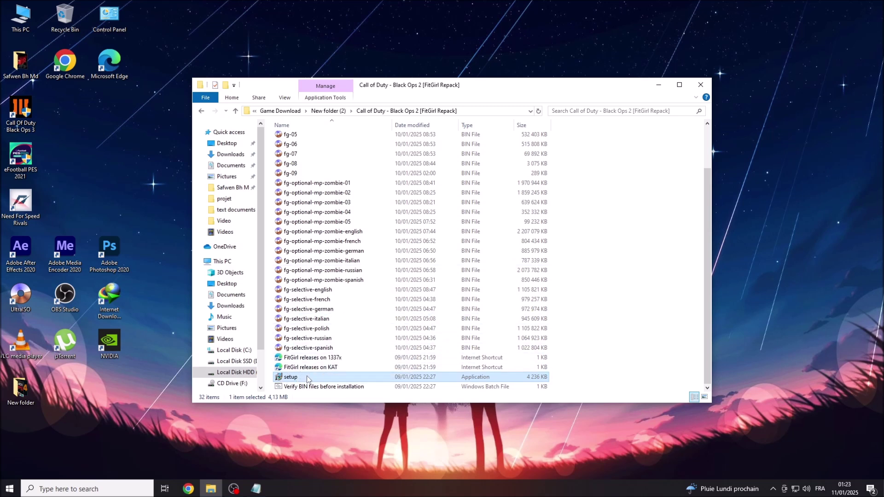
Run setup as administrator with English as the installation language, and mute the installer's music.
right_click(280, 378)
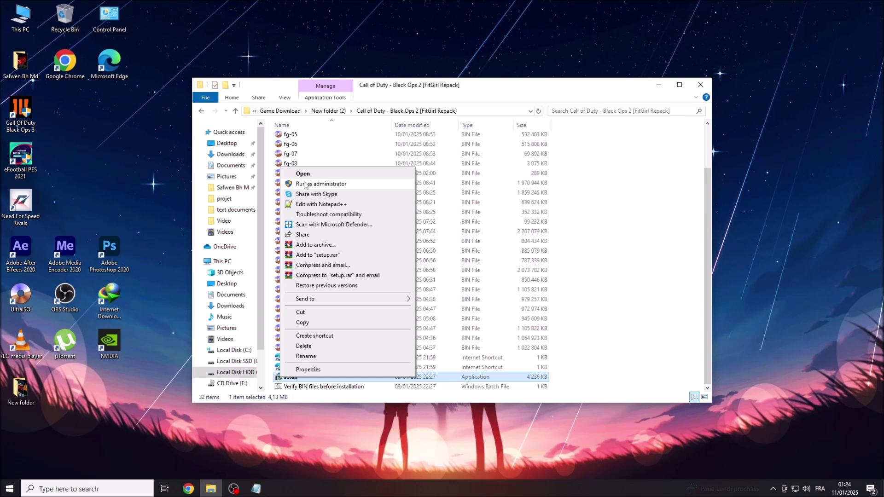
click(319, 184)
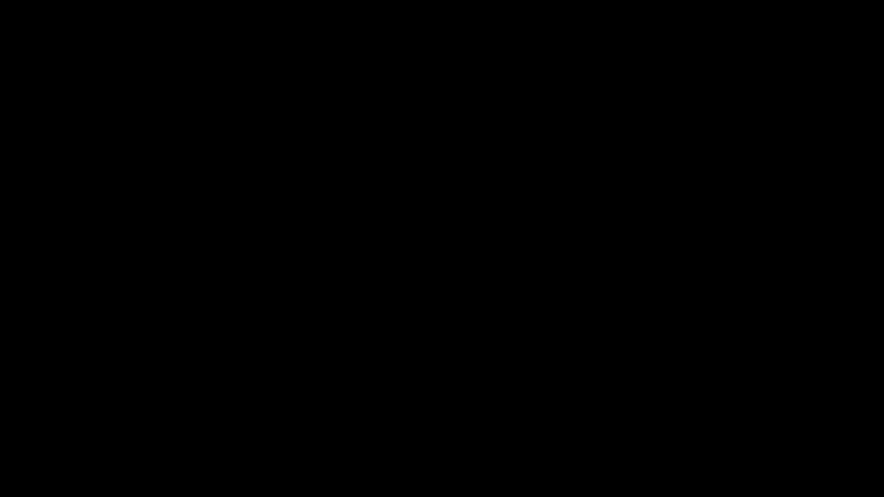
click(431, 250)
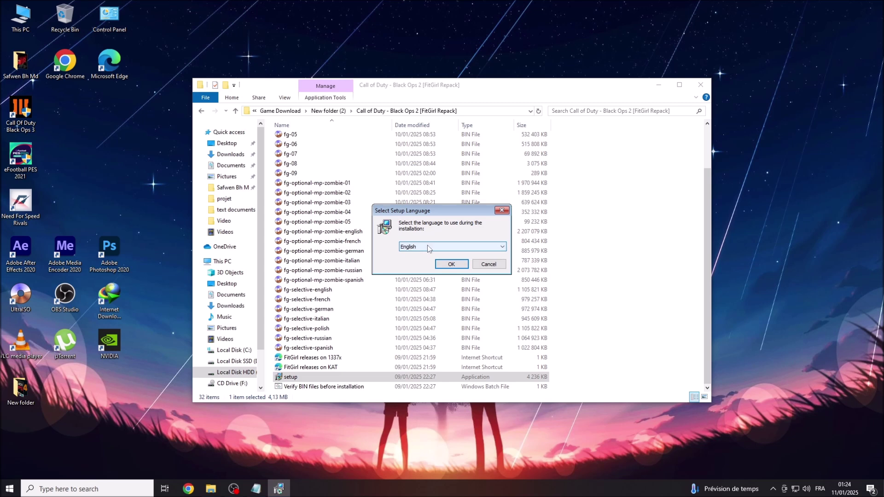
click(451, 264)
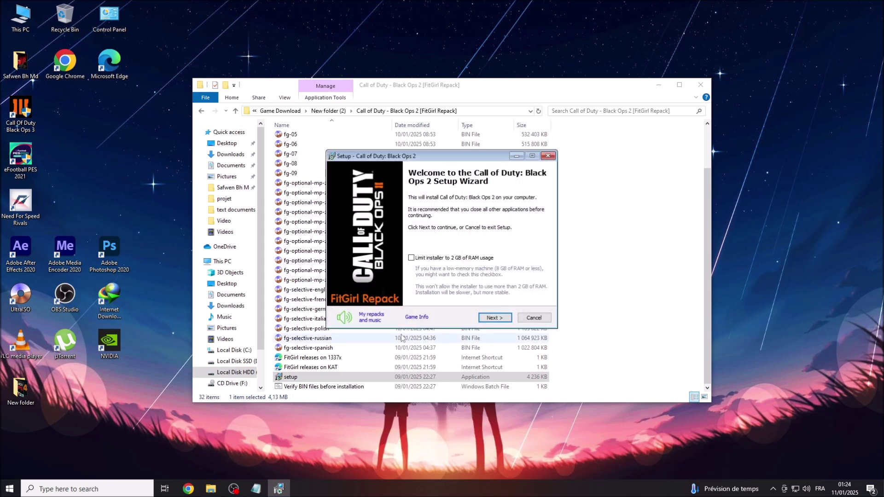
click(344, 318)
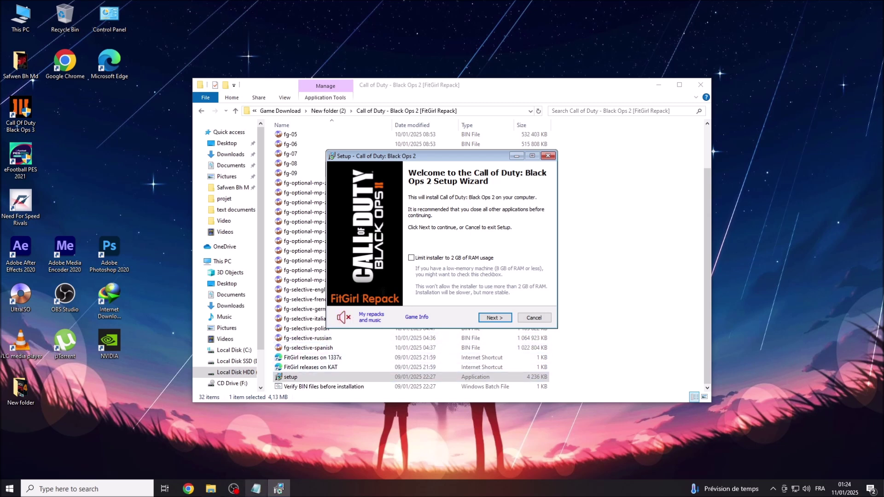
Read the Notepad instructions on when to limit the installer to 2 GB of RAM usage.
click(254, 489)
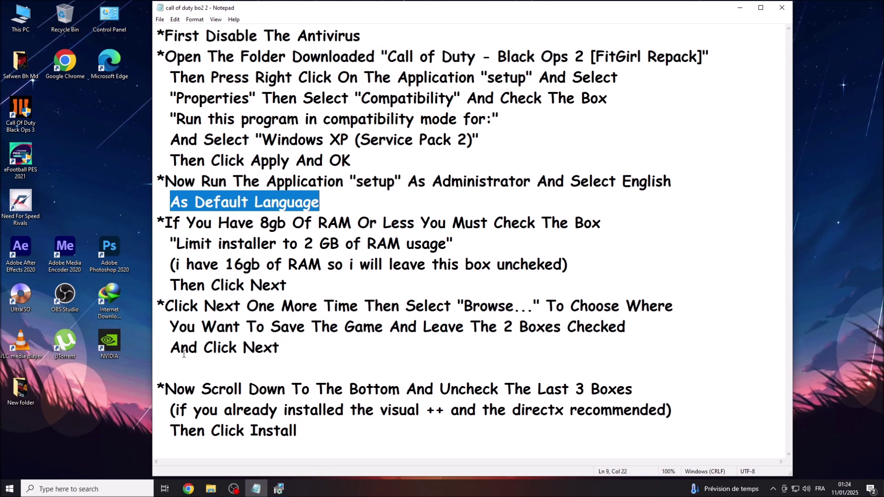
drag(164, 222, 414, 224)
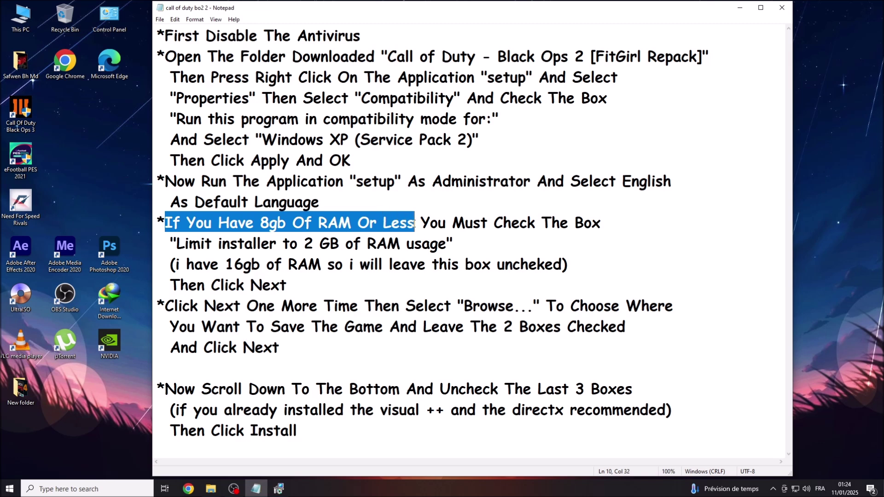
click(413, 224)
drag(264, 223, 598, 225)
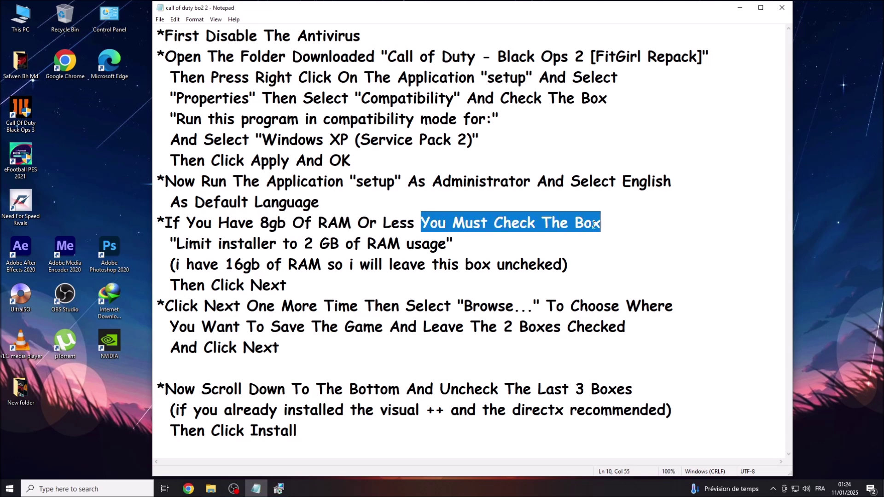
drag(178, 245, 447, 243)
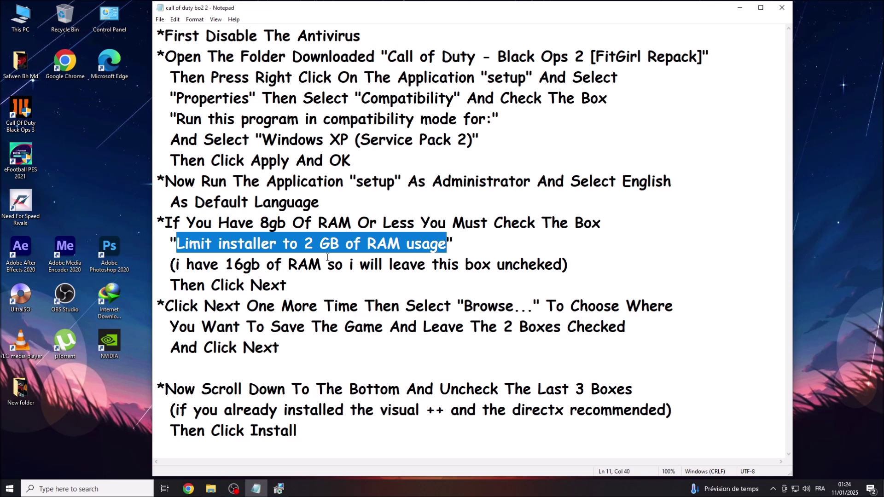
drag(175, 265, 561, 266)
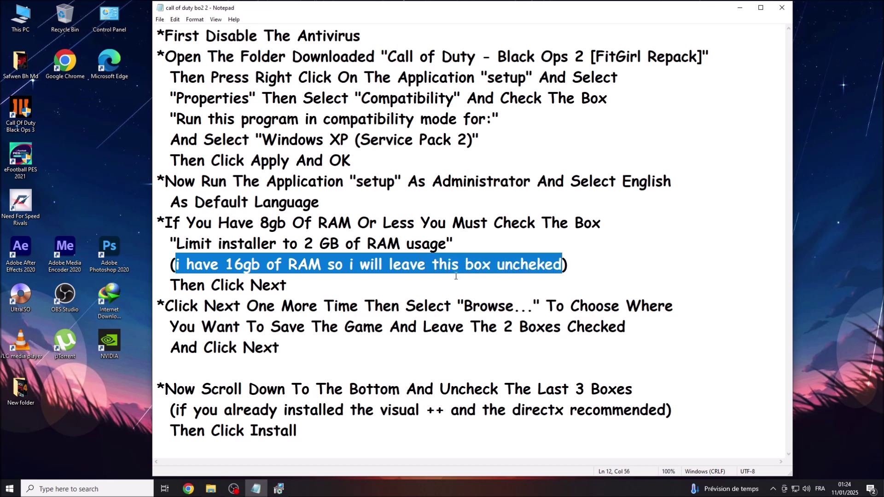
drag(168, 285, 287, 285)
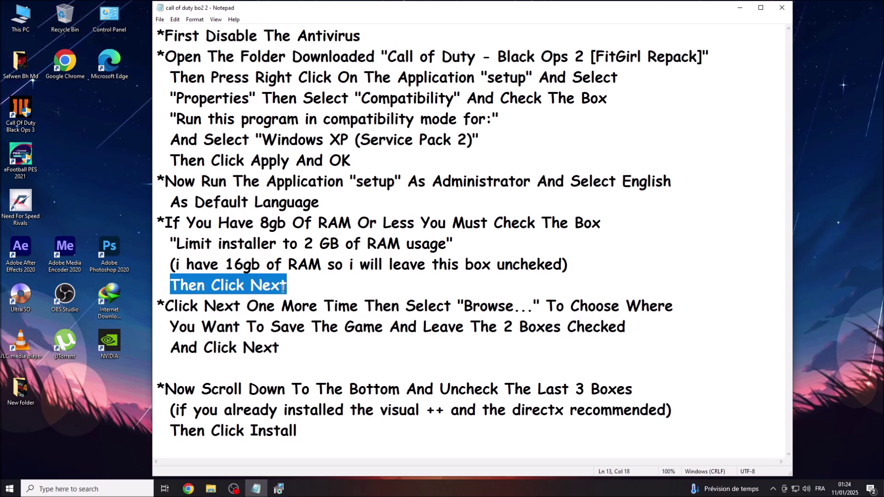
Return to the setup wizard and continue past its welcome page, leaving "Limit installer to 2 GB of RAM usage" unchecked.
click(739, 7)
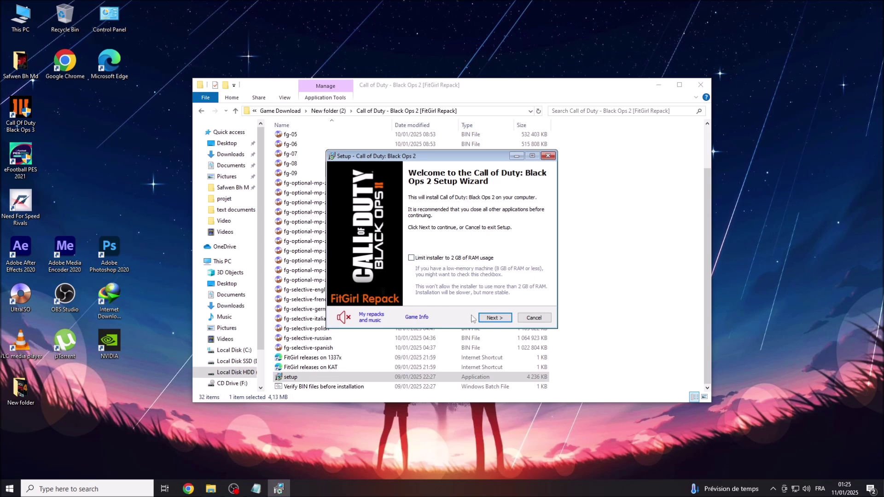
click(487, 319)
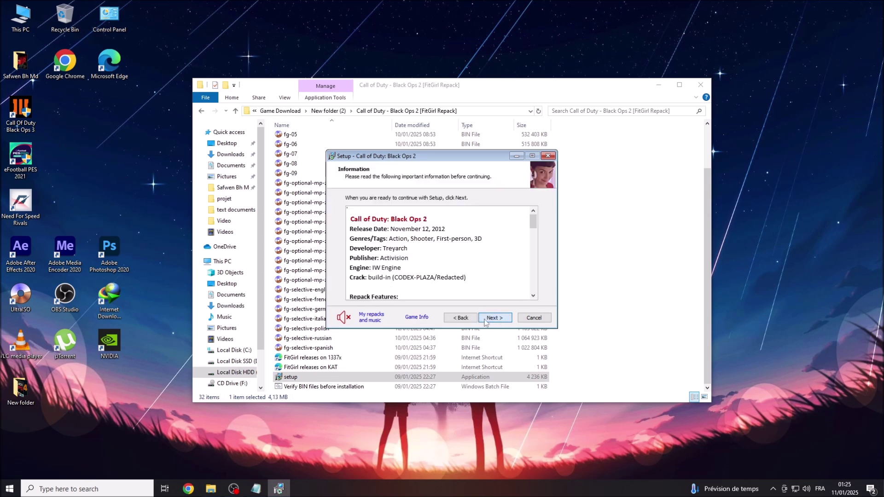
Check the Notepad notes for what follows the wizard's Information page, and switch back to the Call of Duty: Black Ops 2 setup.
click(256, 489)
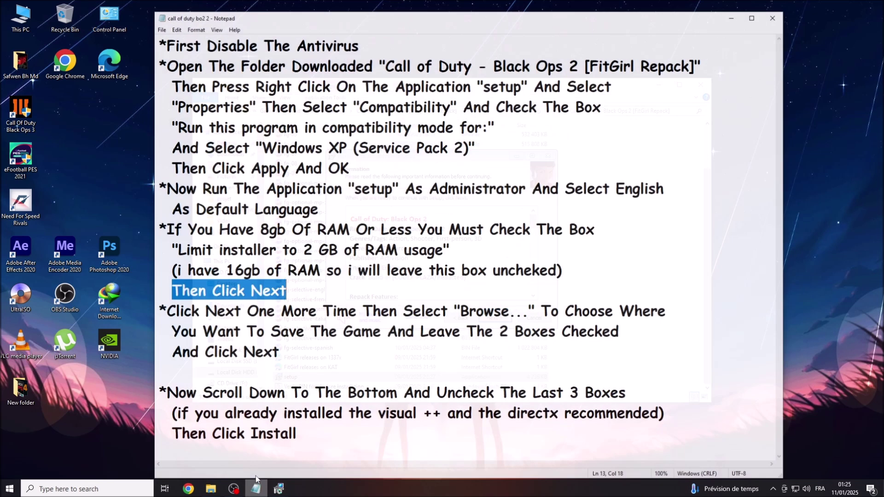
drag(163, 305, 355, 303)
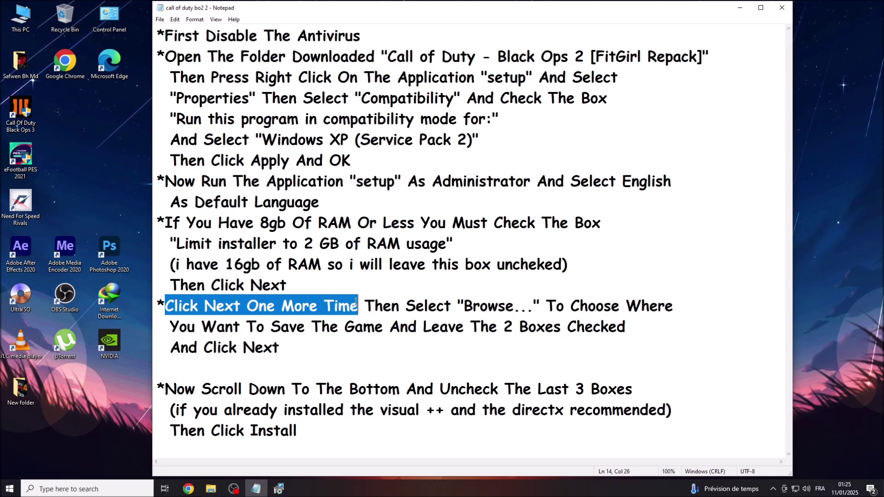
click(279, 489)
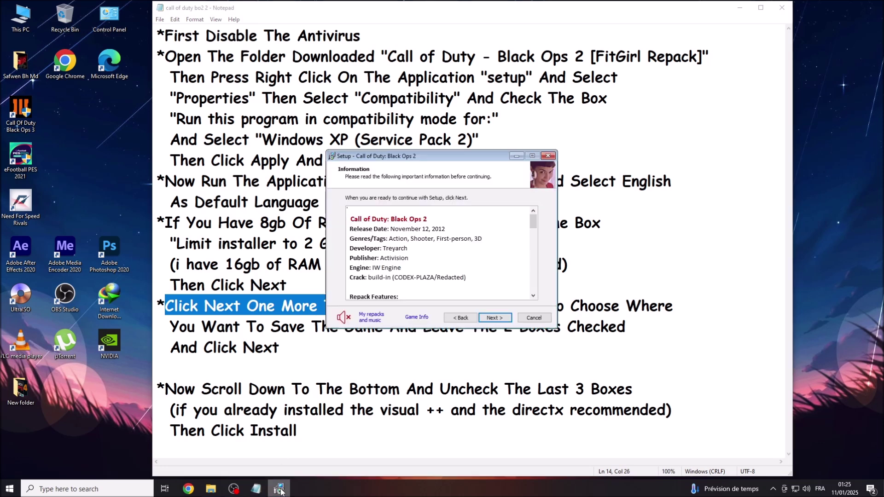
Continue past the Information page, and read the Notepad instructions on choosing the save location and leaving the two boxes checked.
click(502, 321)
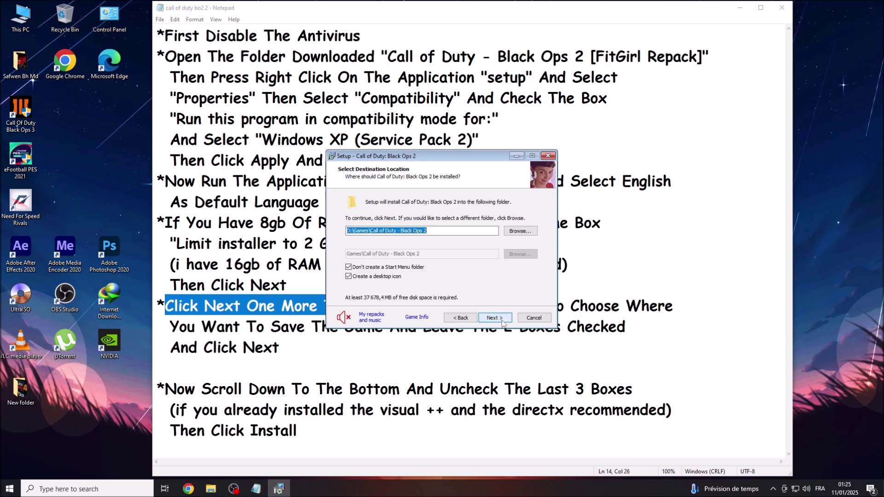
click(257, 488)
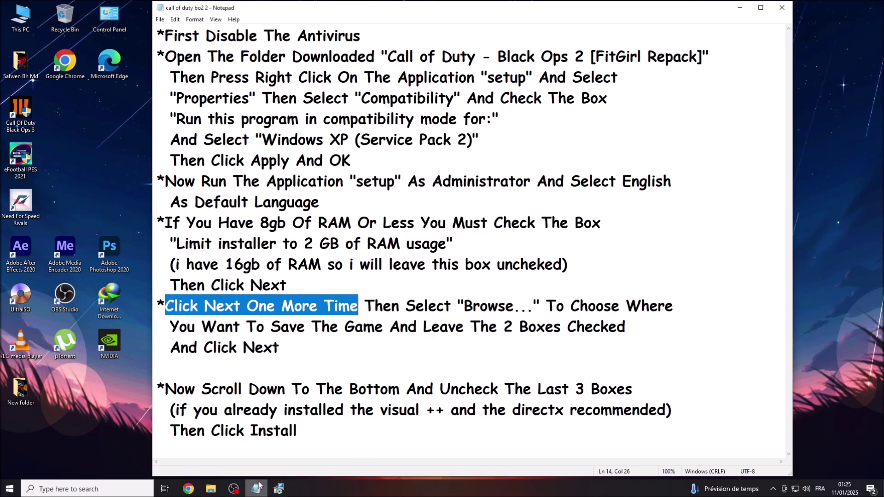
drag(365, 305, 675, 309)
drag(169, 319, 627, 330)
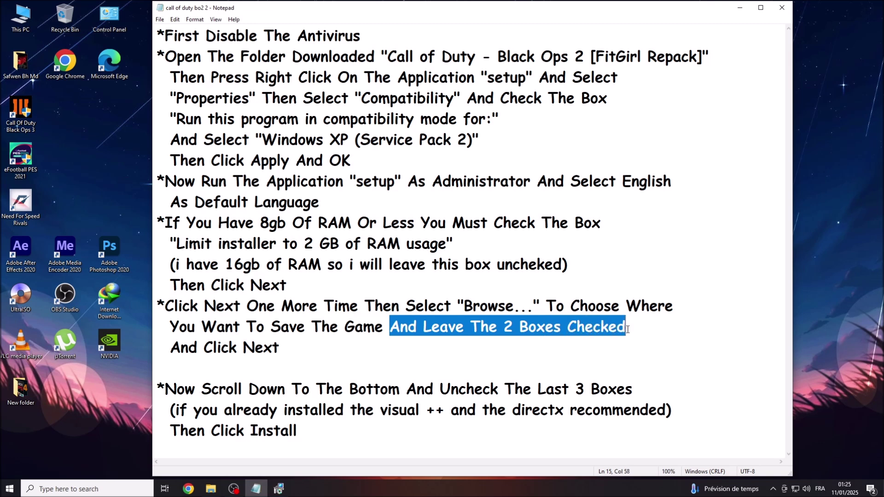
drag(172, 345, 263, 348)
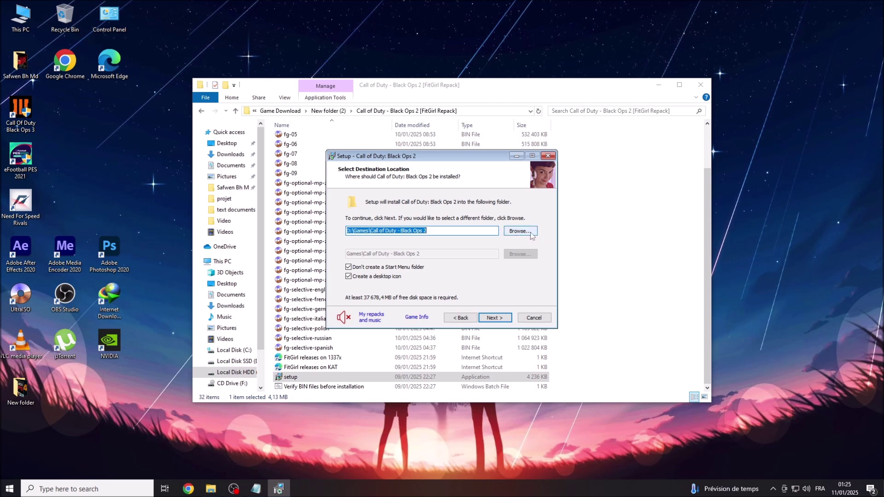
Set the installation folder to D:\Call of Duty - Black Ops 2, keep both Start Menu and desktop icon options checked, and continue.
click(513, 235)
click(414, 210)
click(462, 314)
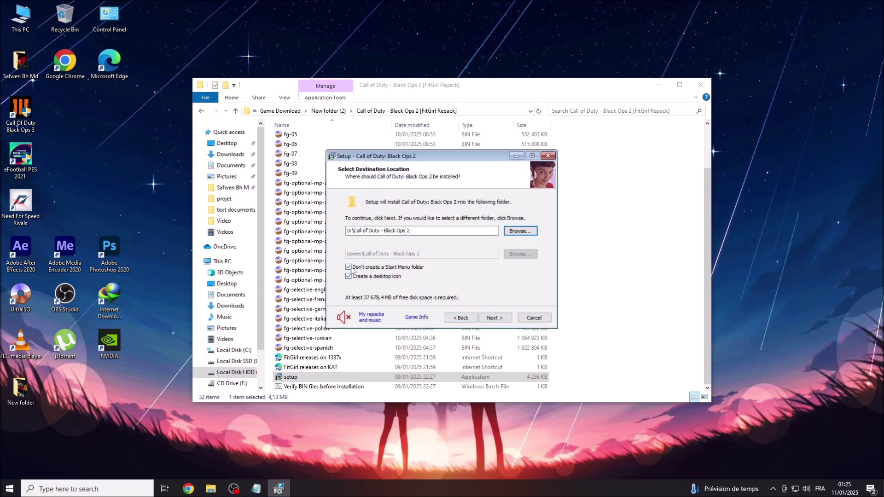
click(348, 276)
click(495, 318)
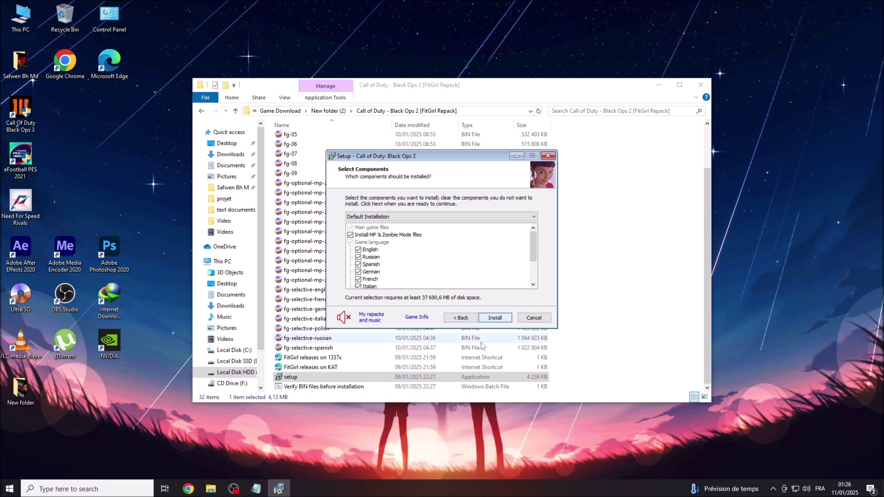
Read the Notepad instructions for the component selection page, and return to the Call of Duty: Black Ops 2 setup.
click(256, 489)
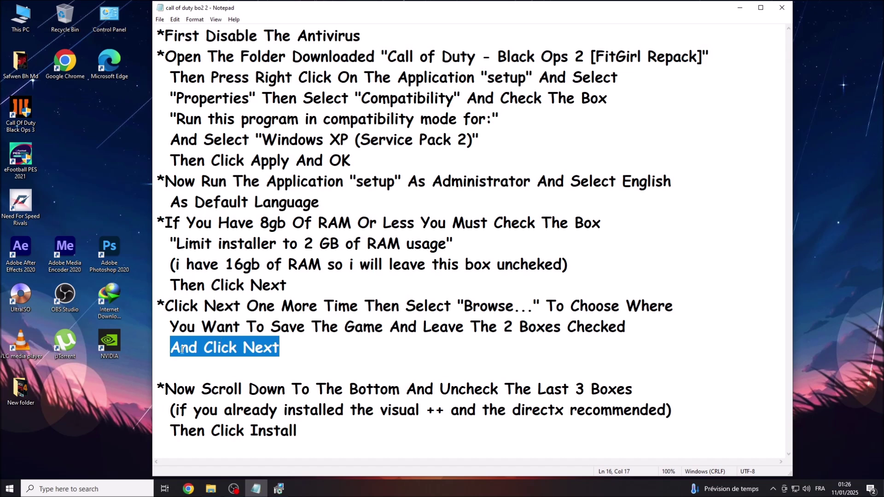
drag(165, 387, 631, 388)
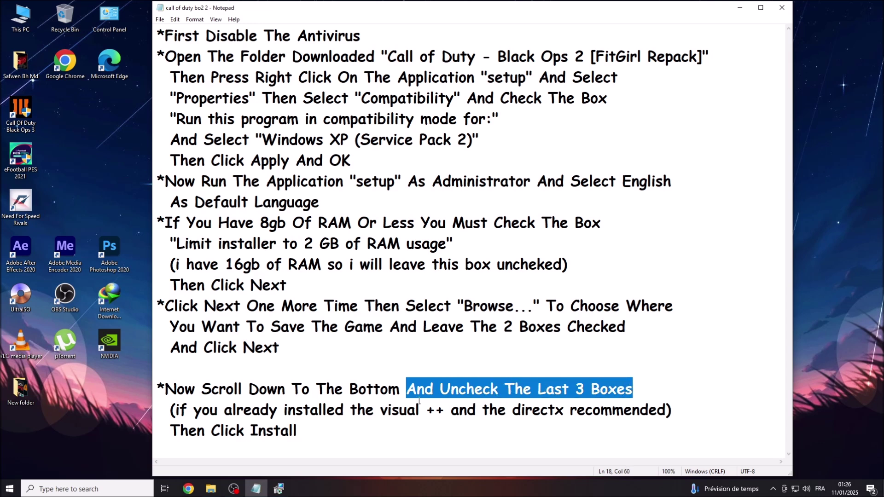
drag(175, 408, 667, 409)
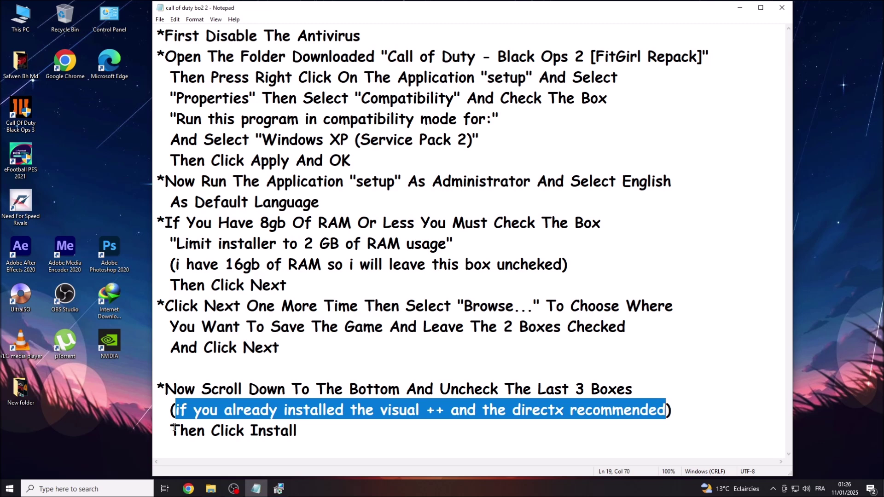
drag(170, 429, 299, 431)
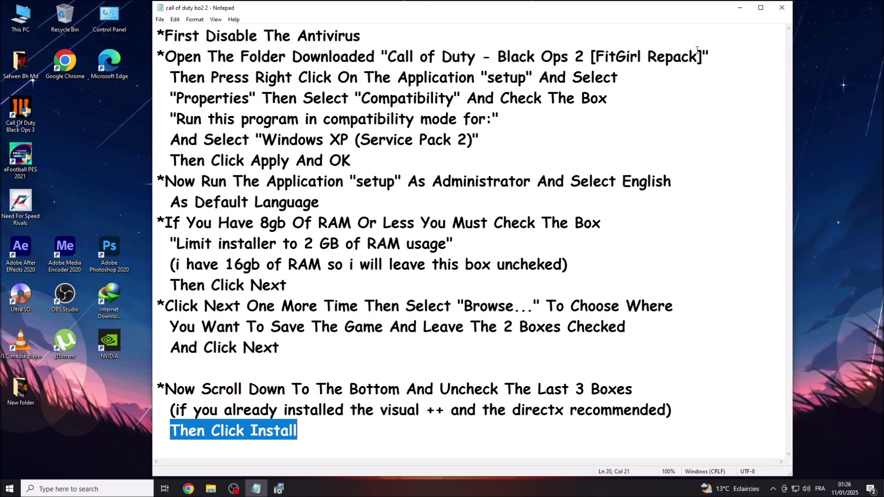
click(740, 8)
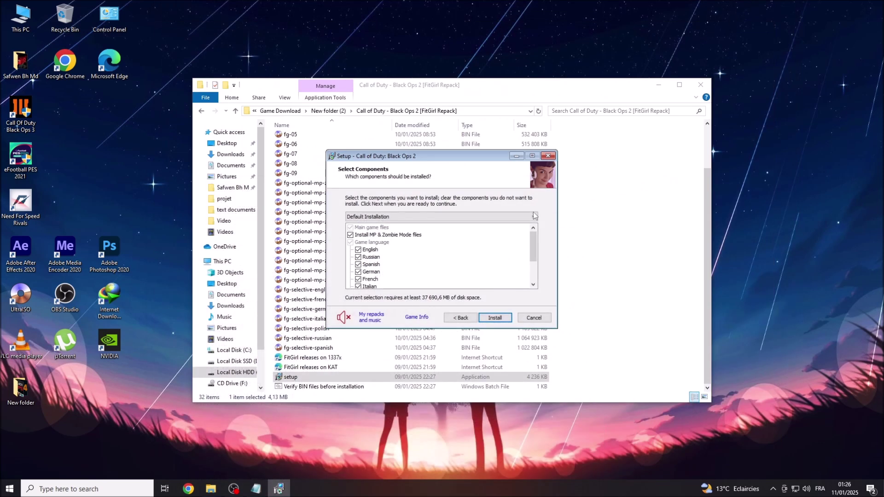
Exclude Update DirectX and the C++ Redist 2010 SP1 x86 and x64 downloads from the components, and start the installation.
drag(532, 236, 538, 280)
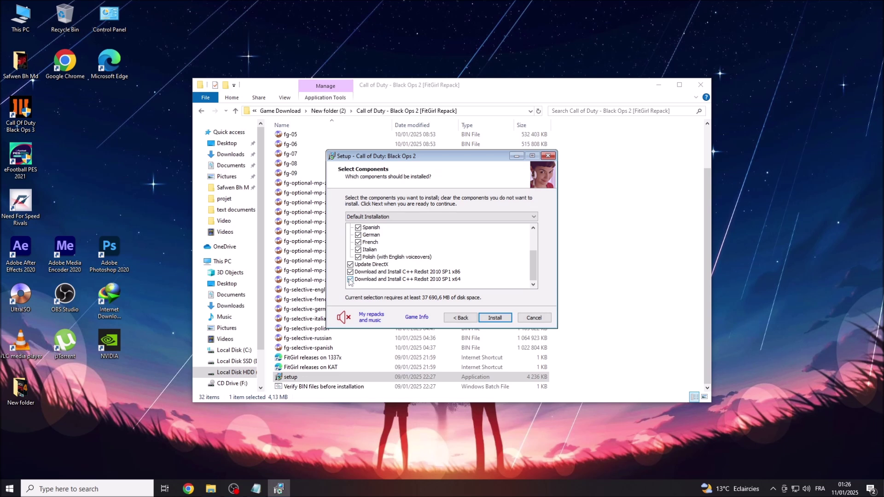
click(350, 272)
click(350, 265)
click(350, 271)
click(350, 279)
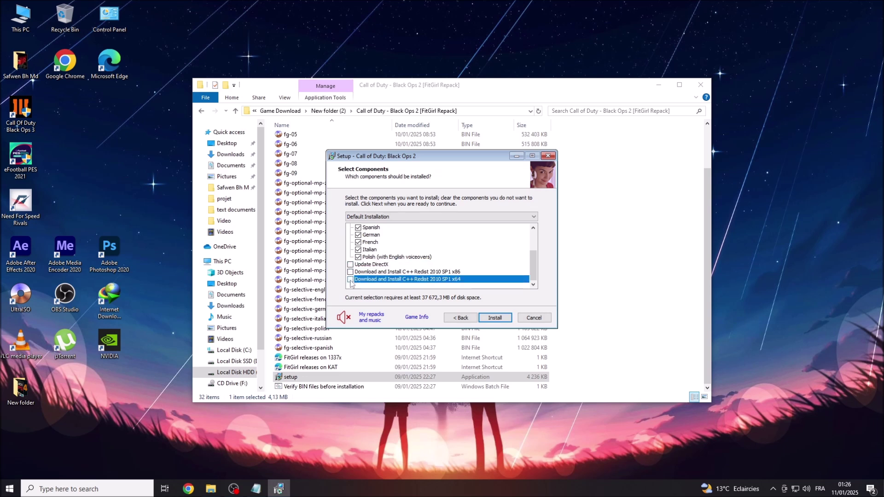
click(502, 320)
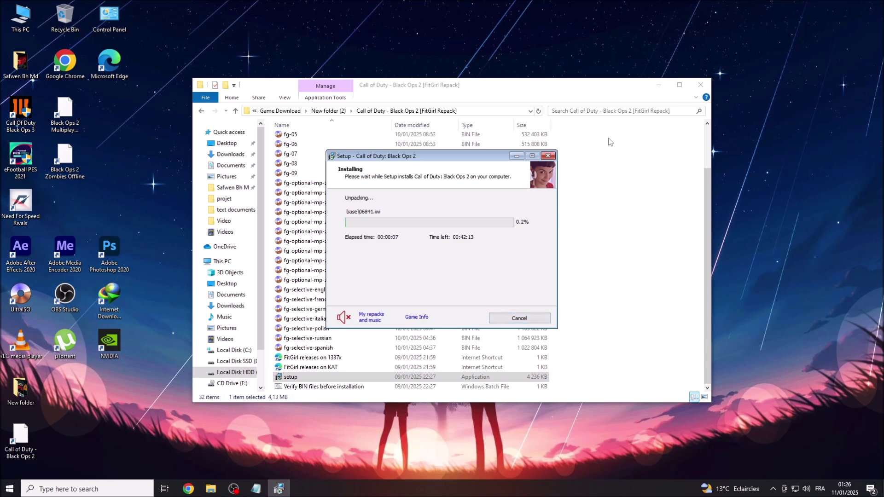
Minimize the repack folder window while the game installs, and refresh the desktop.
click(656, 85)
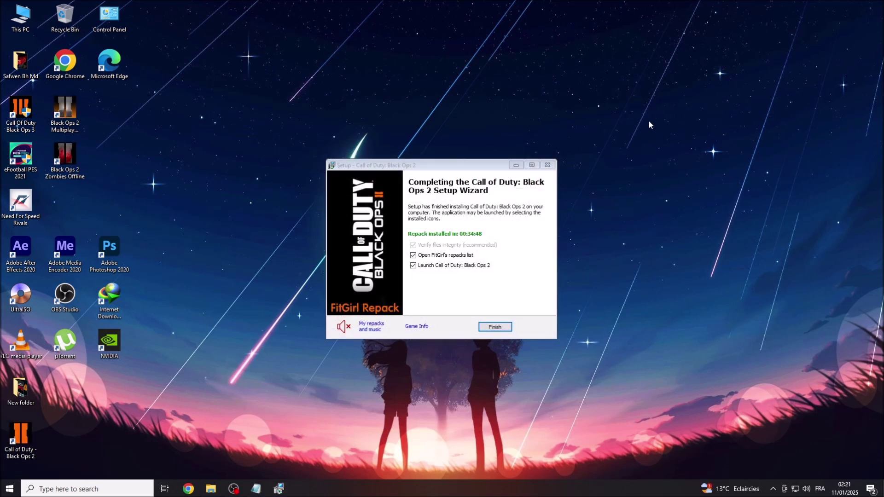
right_click(653, 103)
click(661, 128)
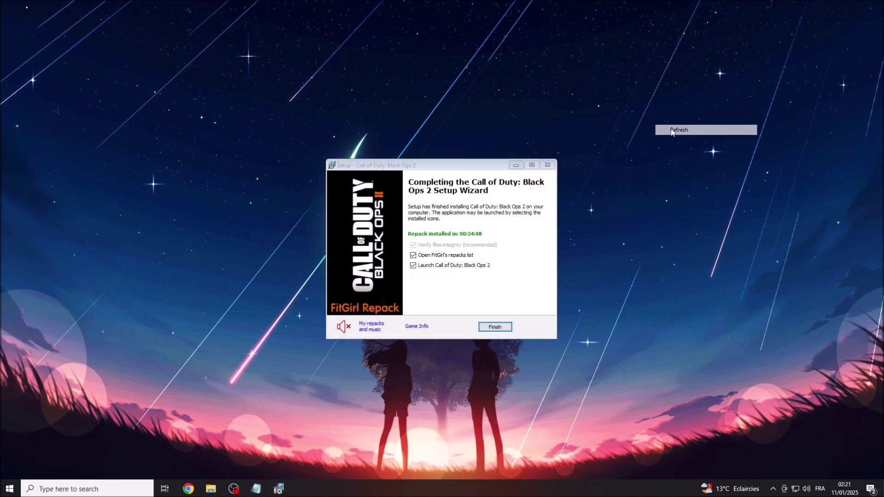
right_click(673, 131)
click(680, 157)
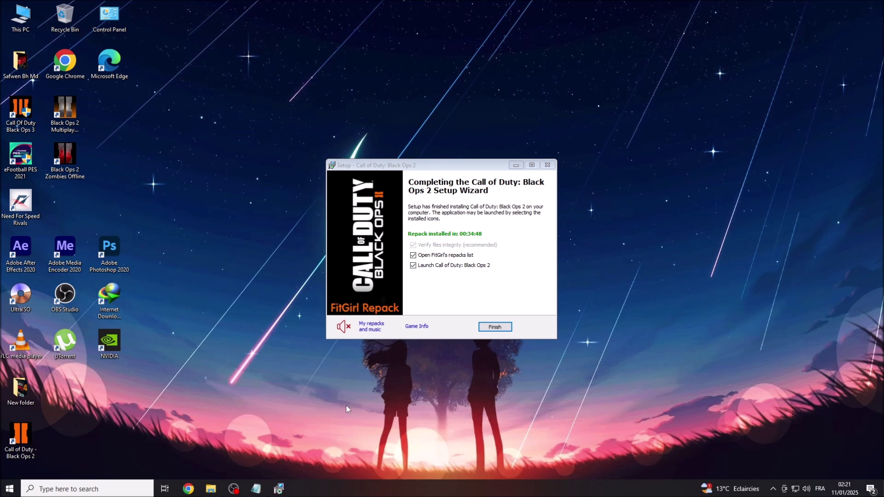
Read the Notepad notice about having UltraISO installed before starting the verifications.
click(256, 489)
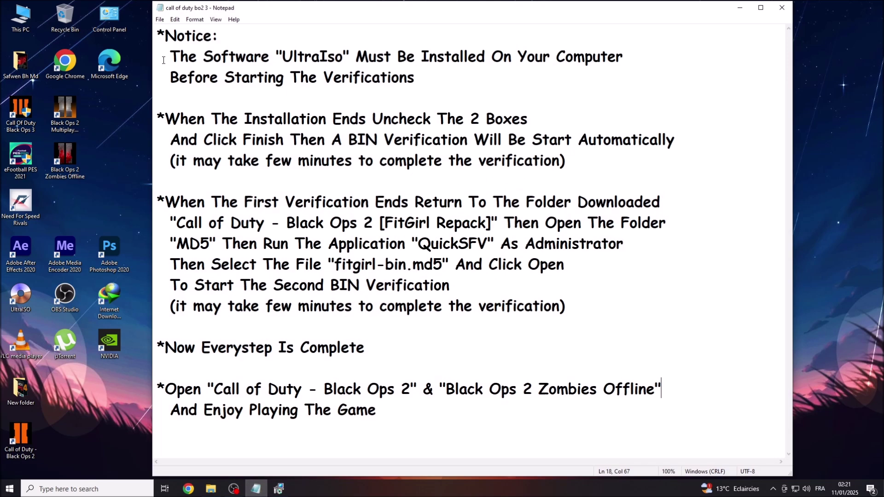
drag(167, 32, 212, 30)
drag(171, 55, 624, 52)
drag(168, 75, 413, 81)
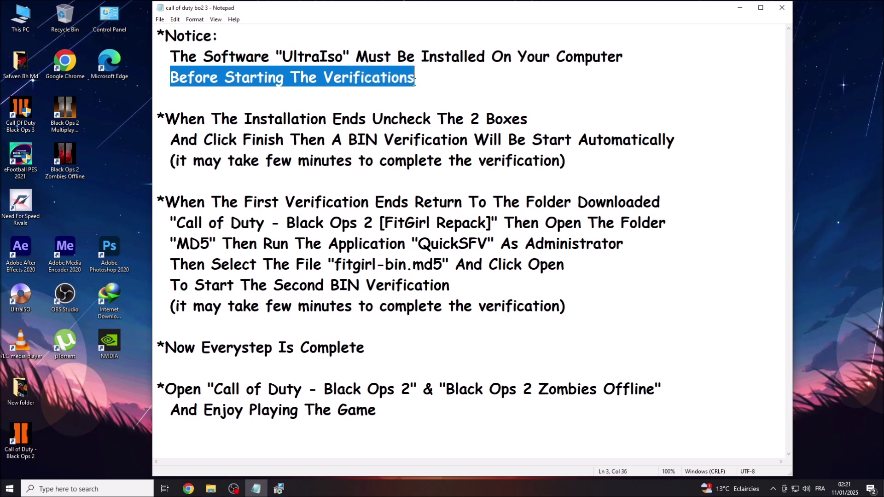
click(414, 79)
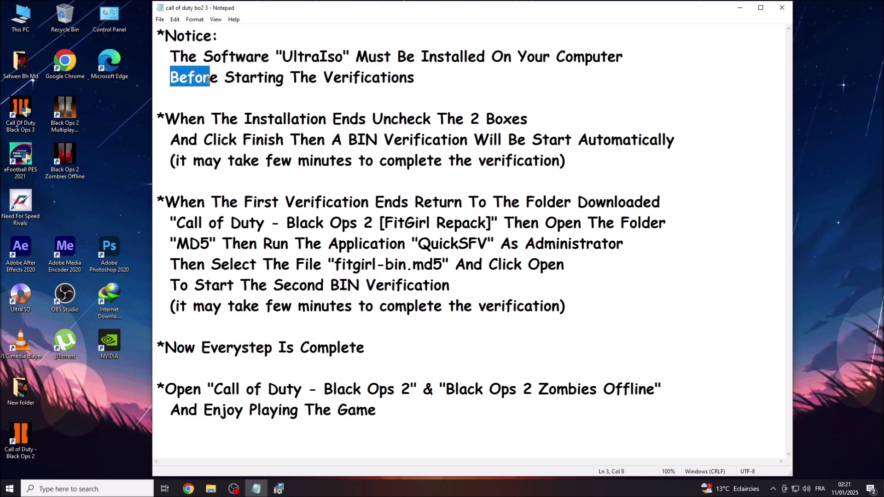
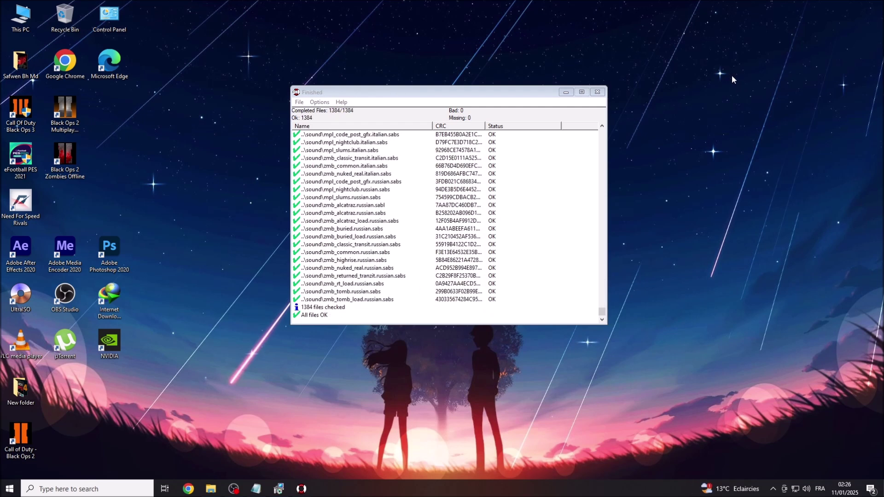
Refresh the desktop and close the finished file verification window.
right_click(731, 76)
right_click(747, 101)
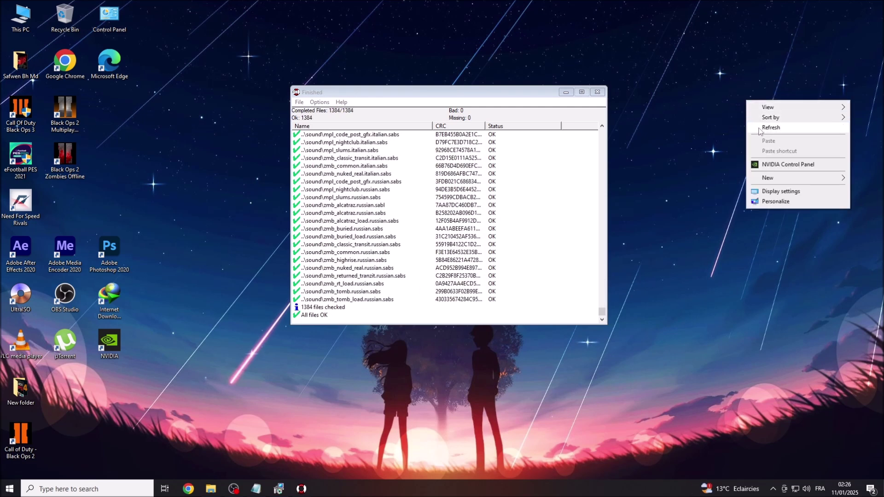
click(750, 126)
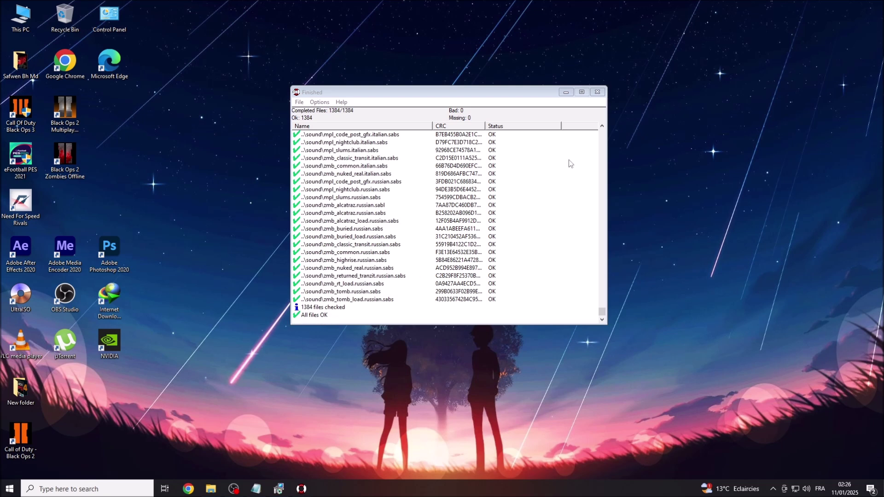
click(597, 93)
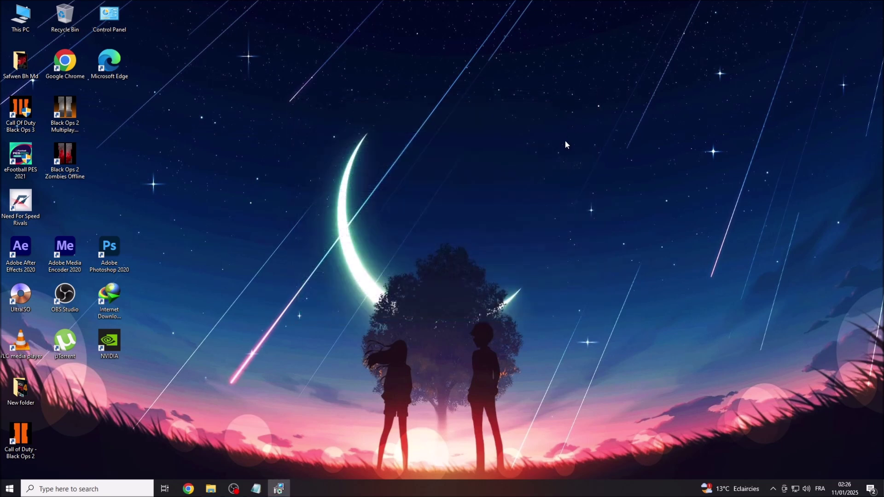
Read the Notepad instructions on returning to the downloaded folder and opening MD5, and report in Program Compatibility Assistant that setup worked correctly.
click(256, 488)
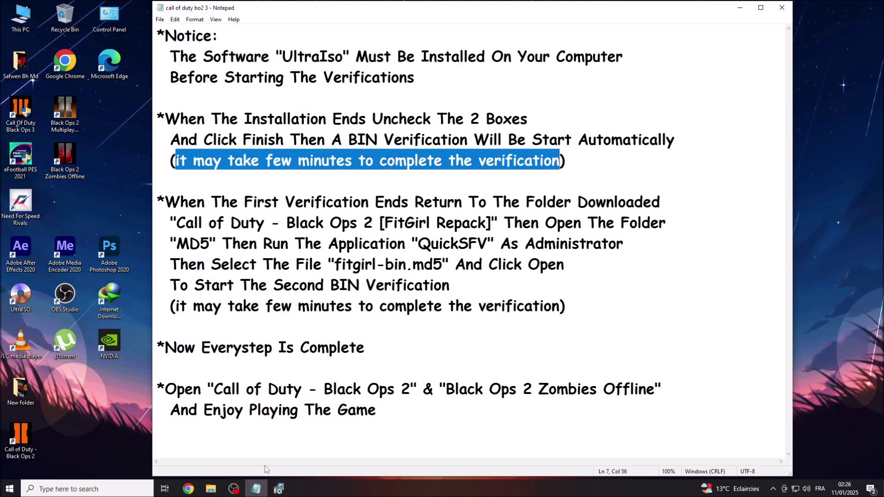
drag(165, 197, 655, 201)
drag(177, 221, 665, 220)
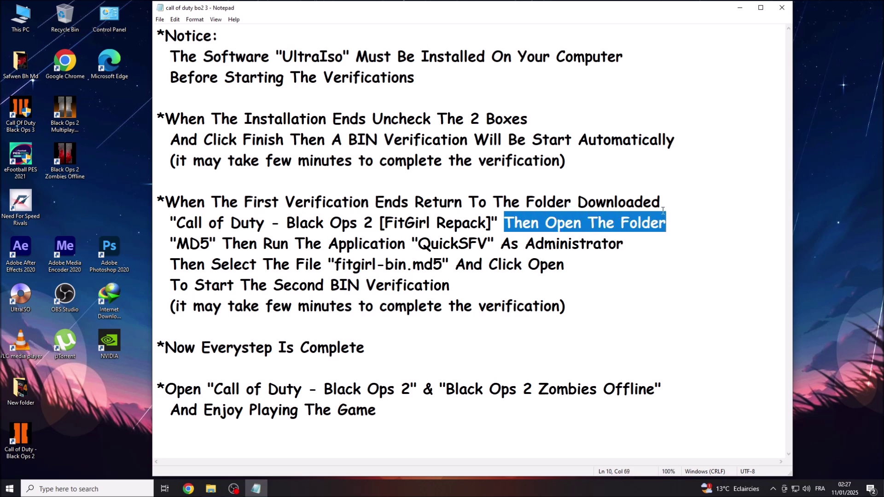
drag(177, 244, 210, 244)
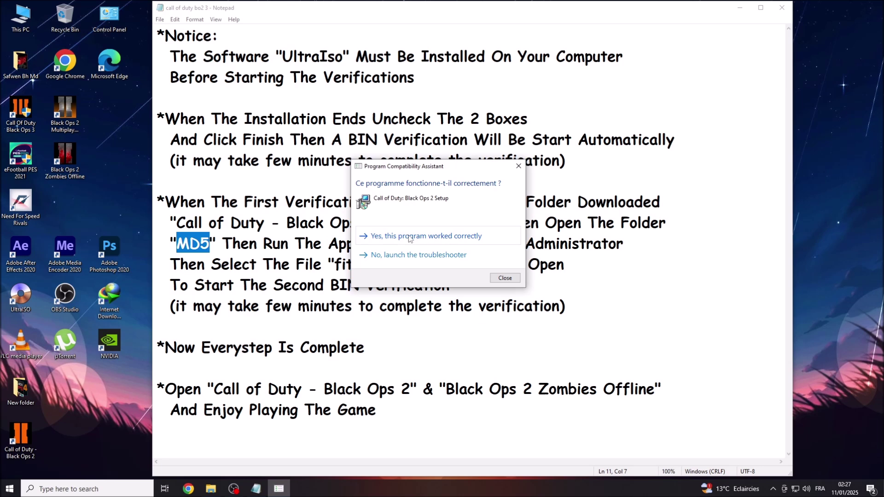
click(397, 236)
Read the Notepad instructions on running QuickSFV as administrator and opening "fitgirl-bin.md5" for the second BIN verification.
drag(223, 243, 412, 242)
drag(417, 244, 485, 237)
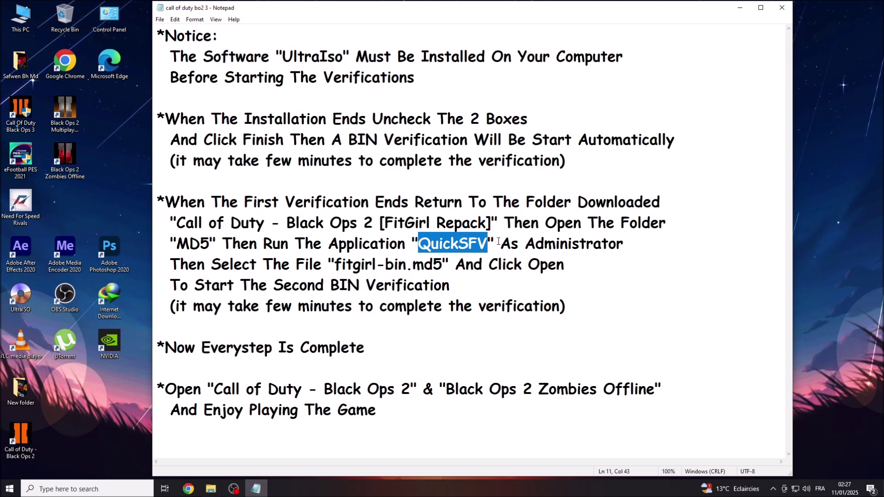
drag(501, 242, 622, 240)
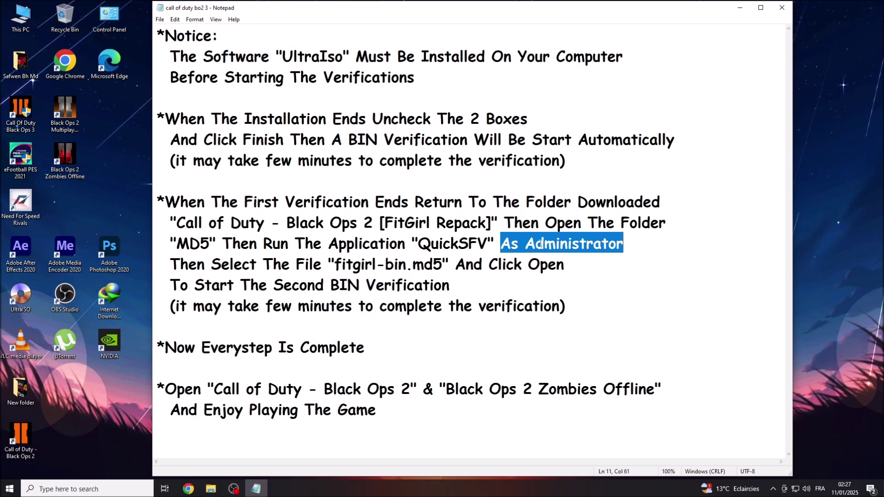
drag(171, 264, 442, 263)
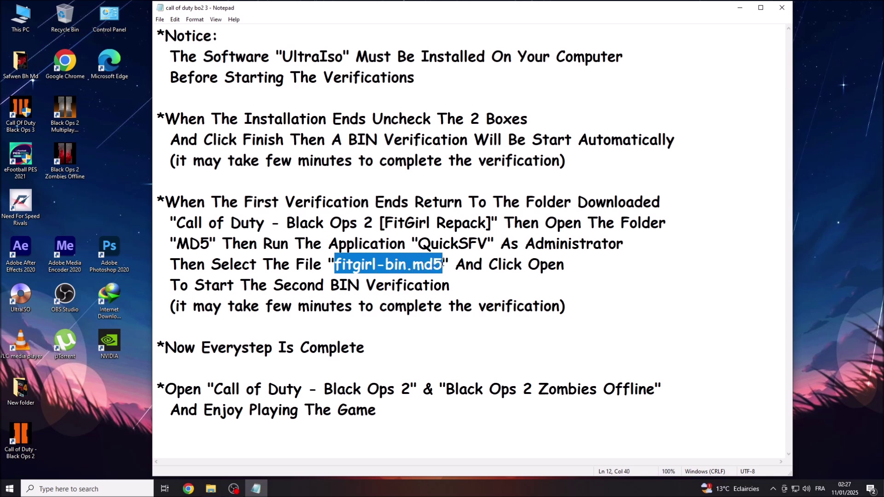
drag(455, 265, 563, 265)
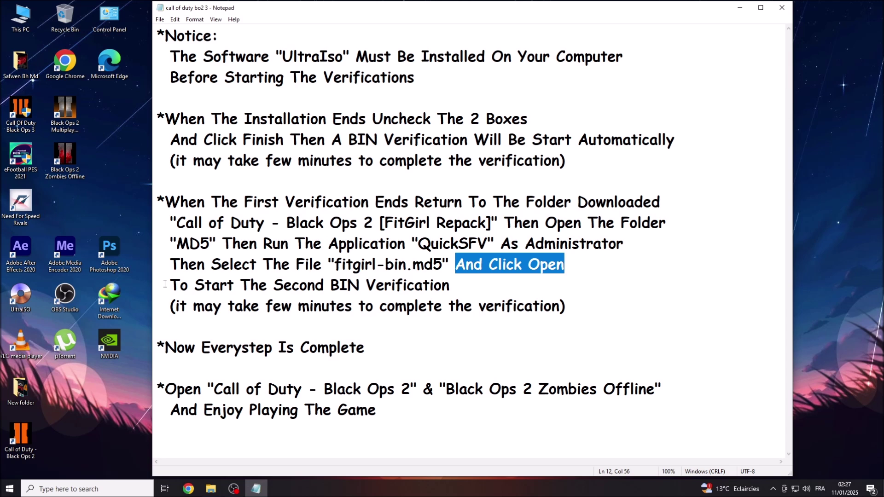
drag(170, 282, 448, 283)
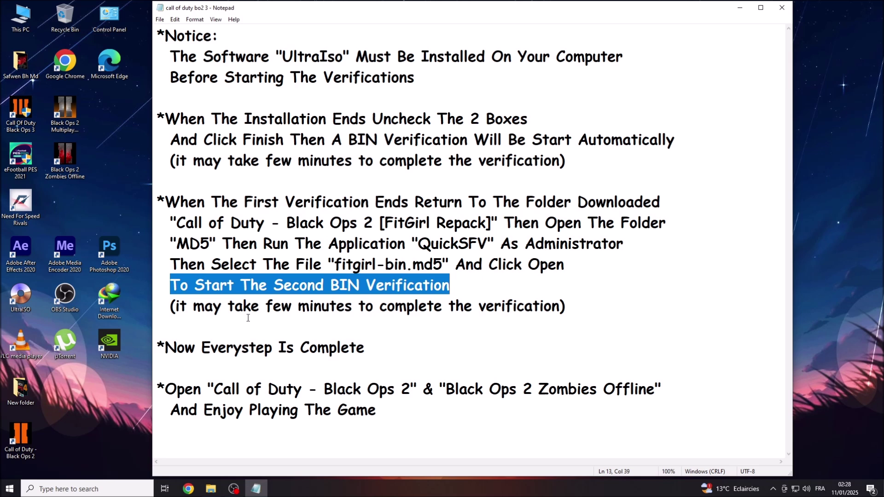
drag(176, 305, 558, 301)
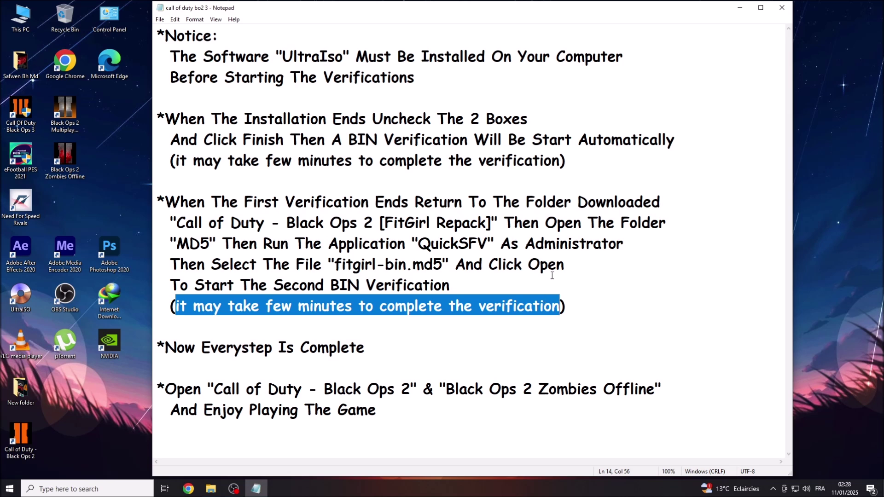
Minimize the Notepad notes and switch to the "Call of Duty - Black Ops 2 [FitGirl Repack]" folder in File Explorer.
click(739, 7)
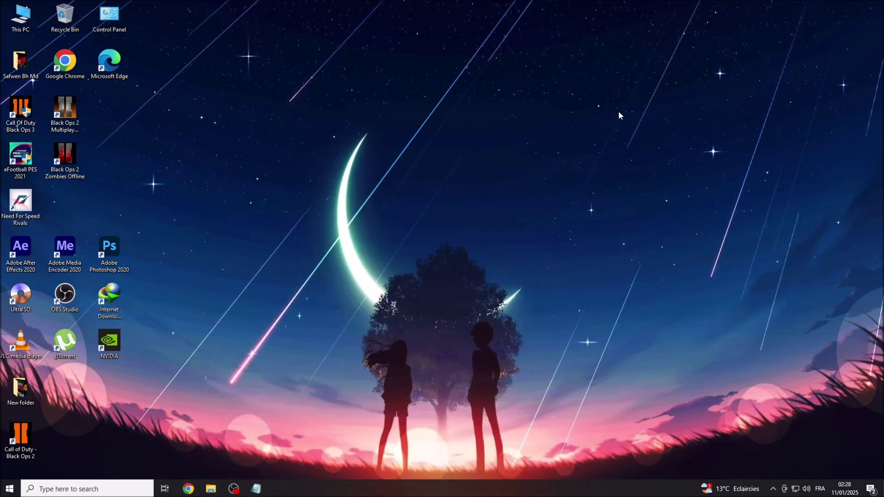
click(214, 489)
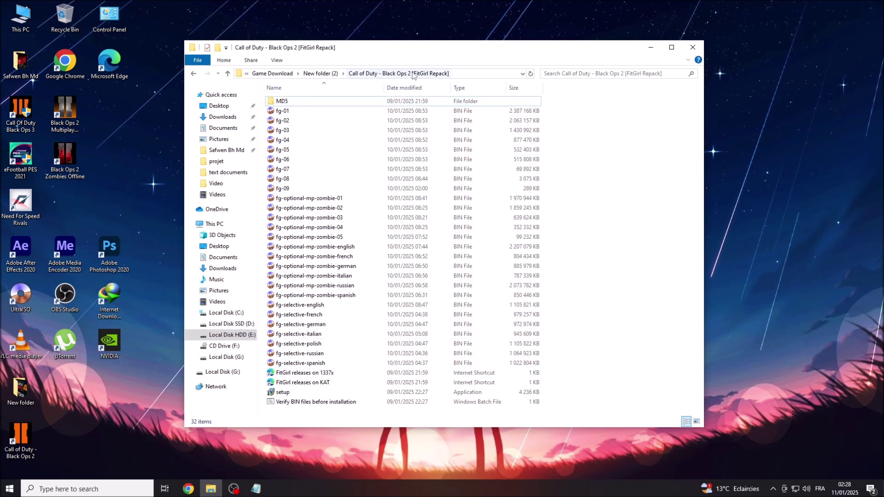
Open the MD5 folder in the repack folder and run the QuickSFV application as administrator.
click(280, 101)
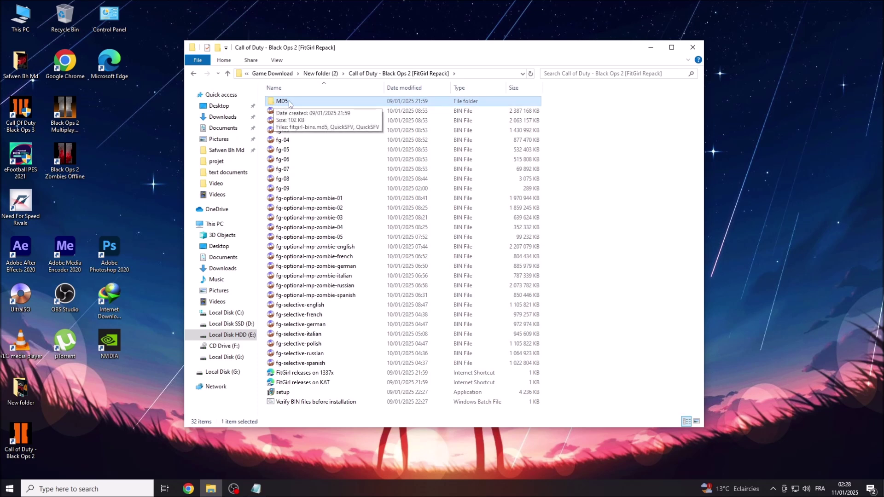
right_click(281, 101)
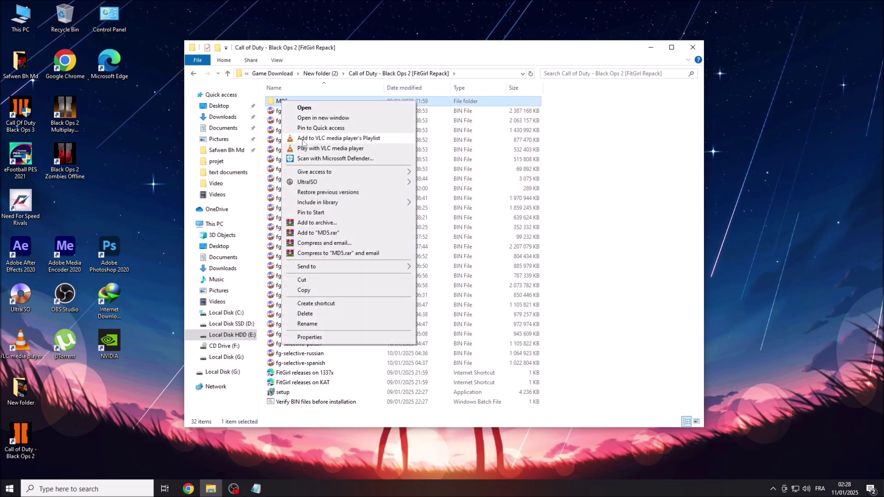
click(306, 108)
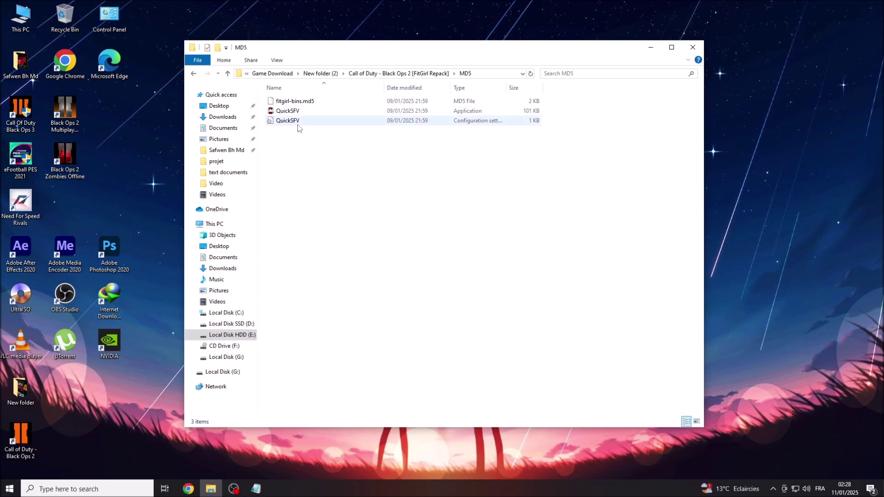
click(291, 114)
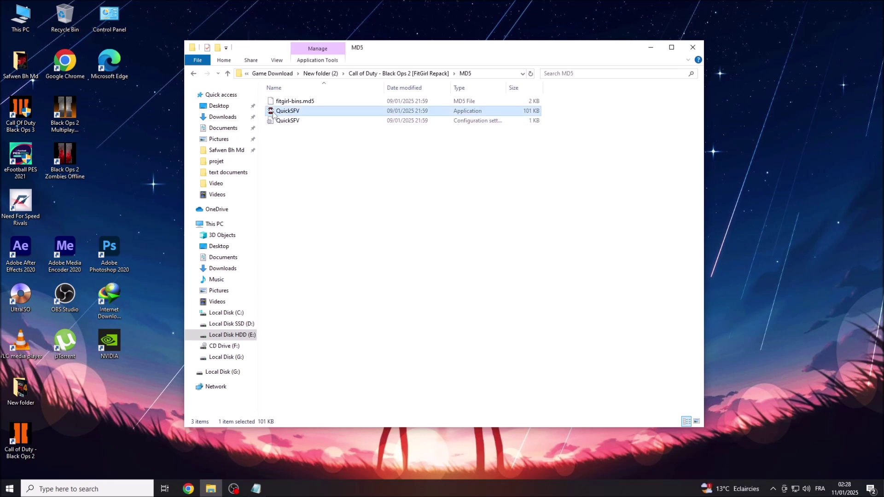
right_click(293, 114)
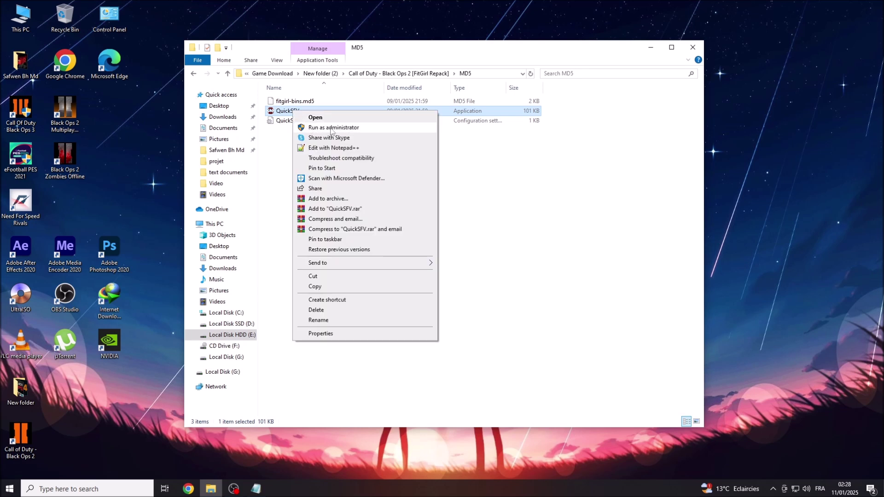
click(316, 128)
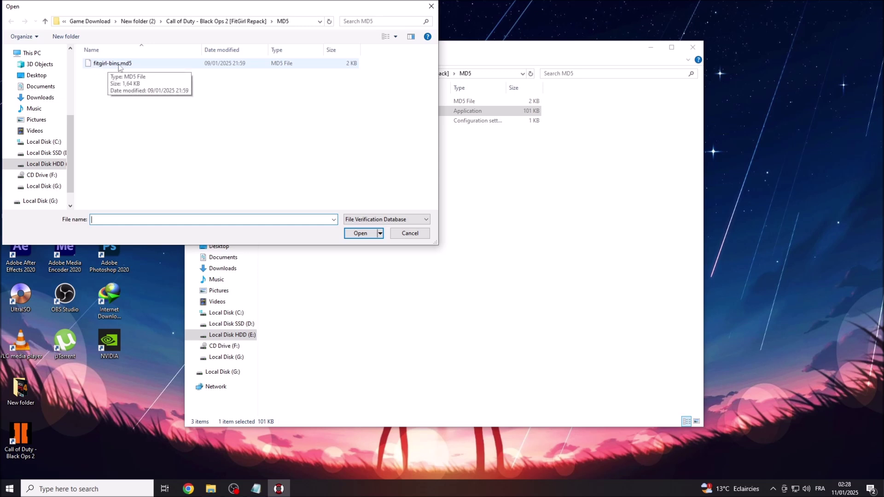
Load fitgirl-bins.md5 in QuickSFV to start the second BIN verification, reposition its window and minimize File Explorer.
click(99, 66)
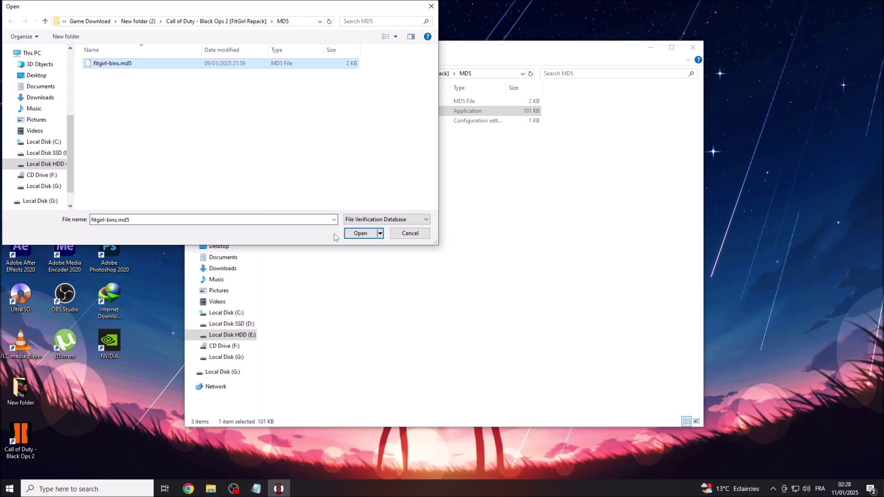
click(360, 233)
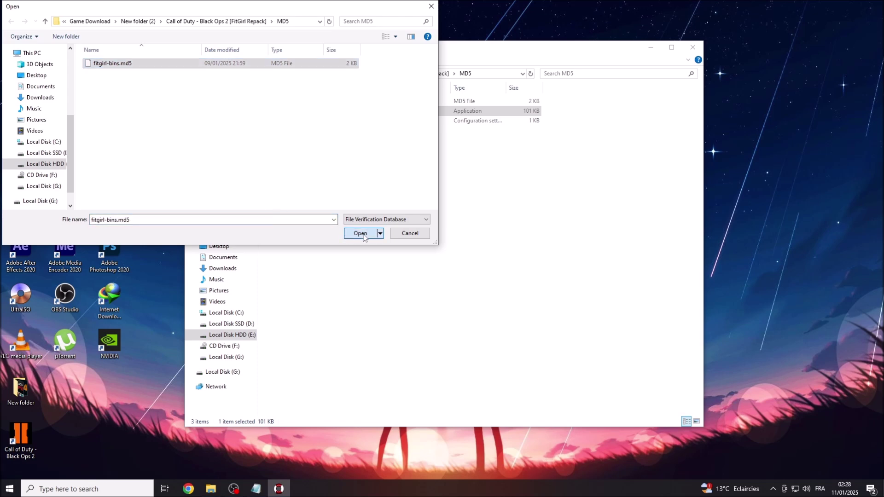
drag(238, 73, 453, 97)
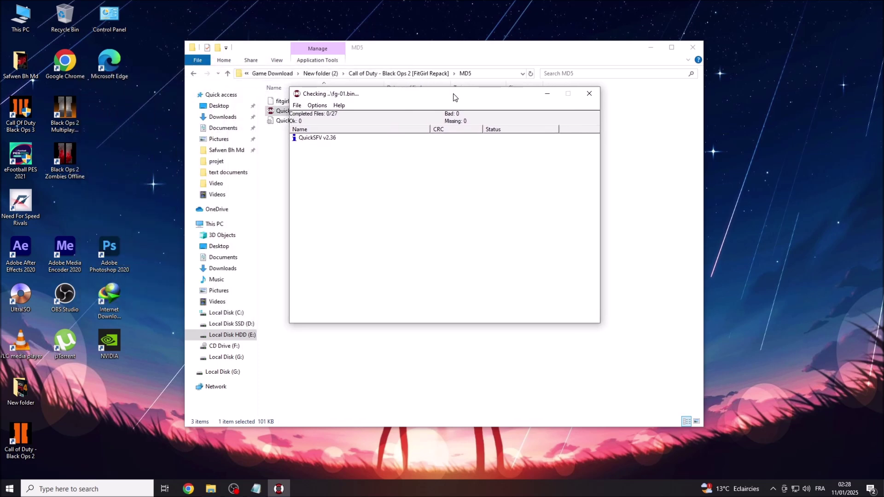
click(649, 48)
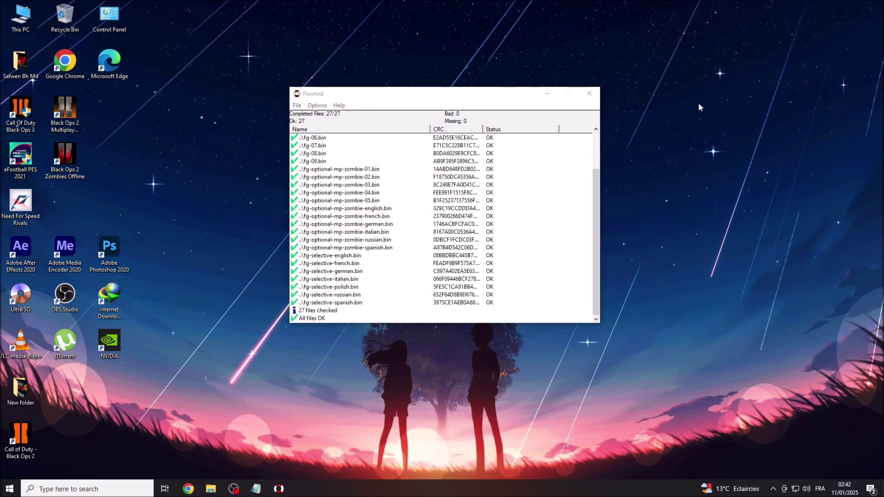
Check the finished BIN verification results in QuickSFV and close its window.
right_click(703, 89)
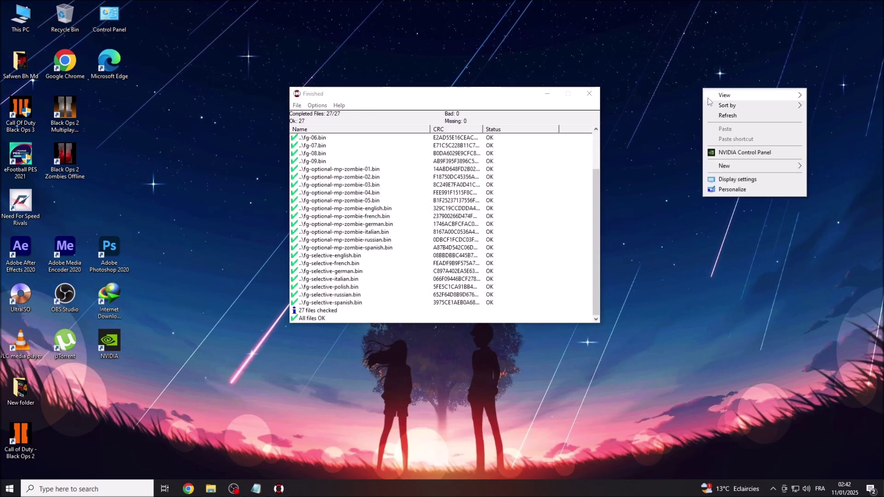
click(686, 175)
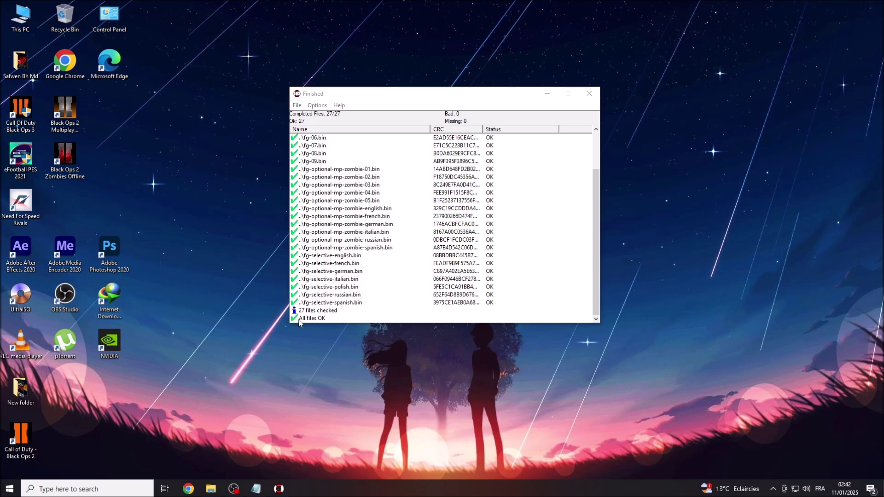
click(589, 93)
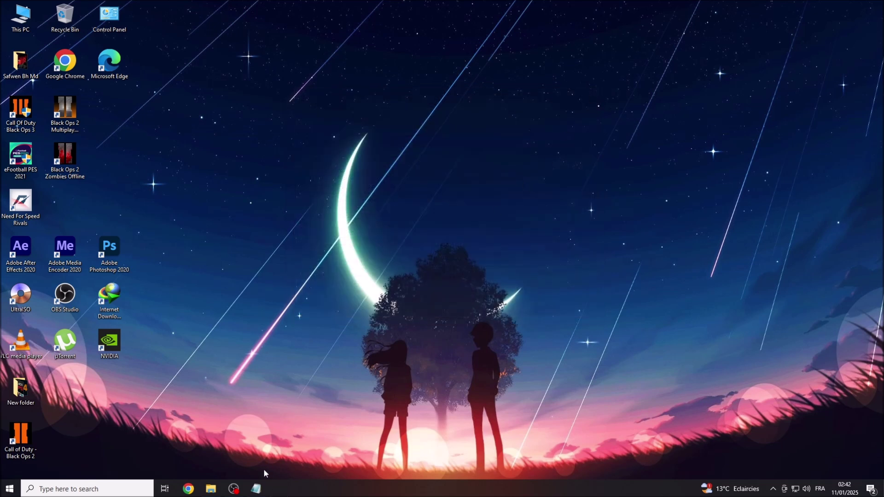
Read the closing Notepad instructions on completing the steps and opening Black Ops 2 and Black Ops 2 Zombies Offline.
click(256, 488)
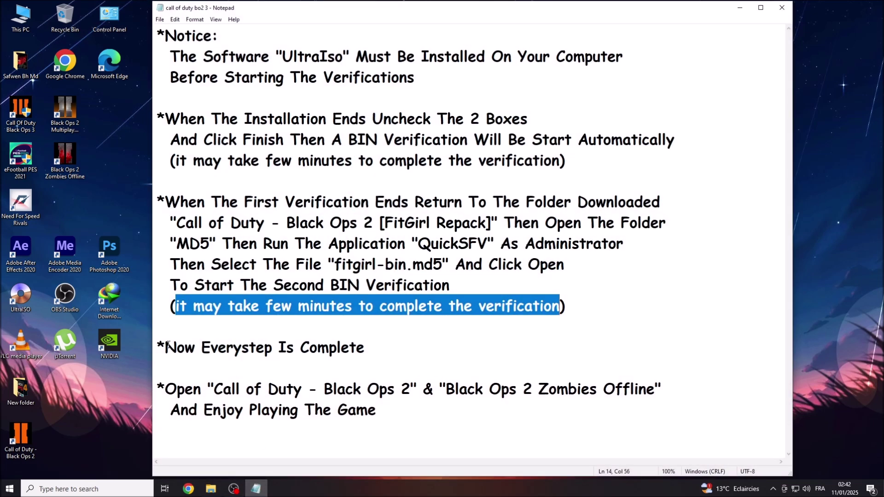
drag(166, 346, 364, 346)
drag(165, 389, 652, 386)
drag(172, 407, 377, 406)
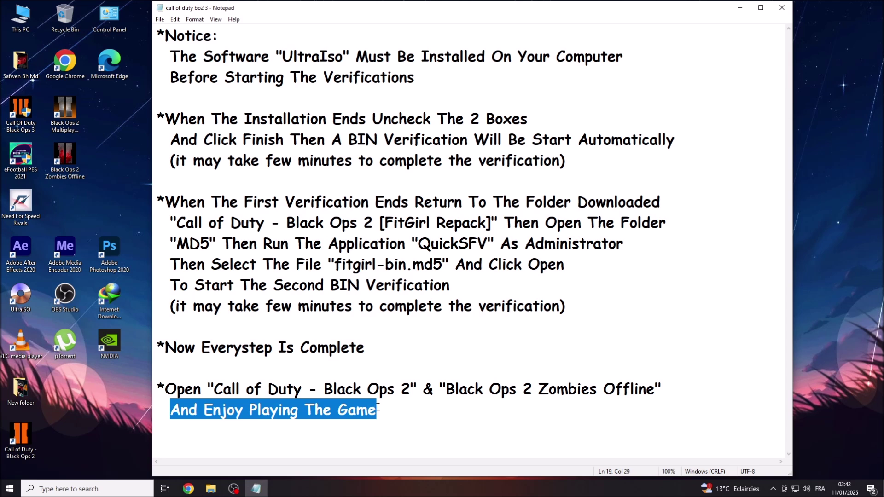
Append "^^" to the note's last line, "And Enjoy Playing The Game", and minimize Notepad.
click(378, 407)
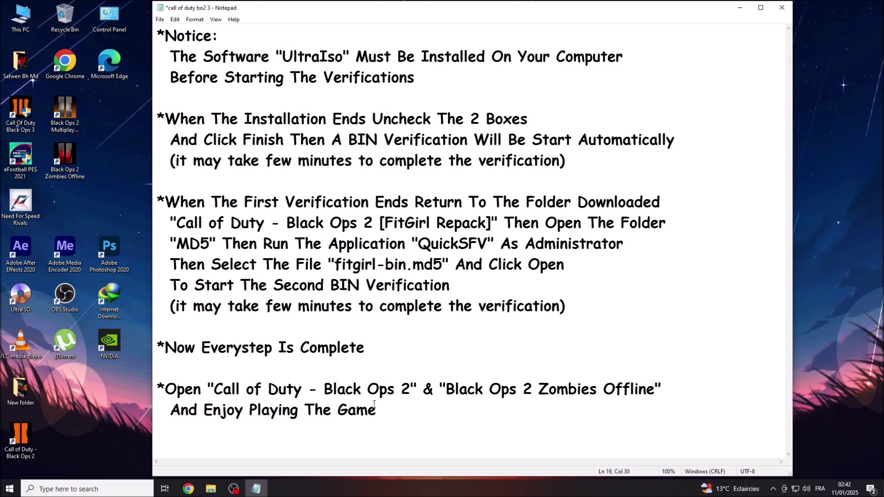
text(^^)
click(741, 11)
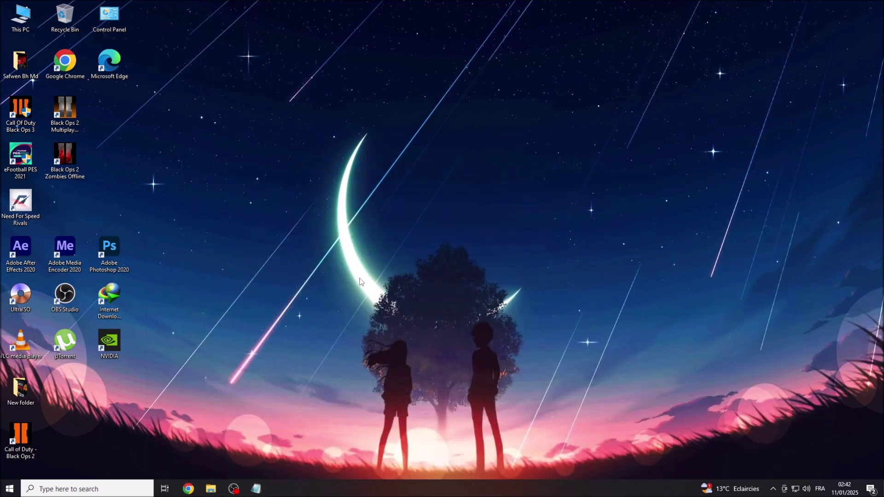
Move the "Call of Duty - Black Ops 2" desktop shortcut beside the "Black Ops 2 Zombies Offline" shortcut.
drag(20, 434, 120, 215)
drag(119, 159, 119, 159)
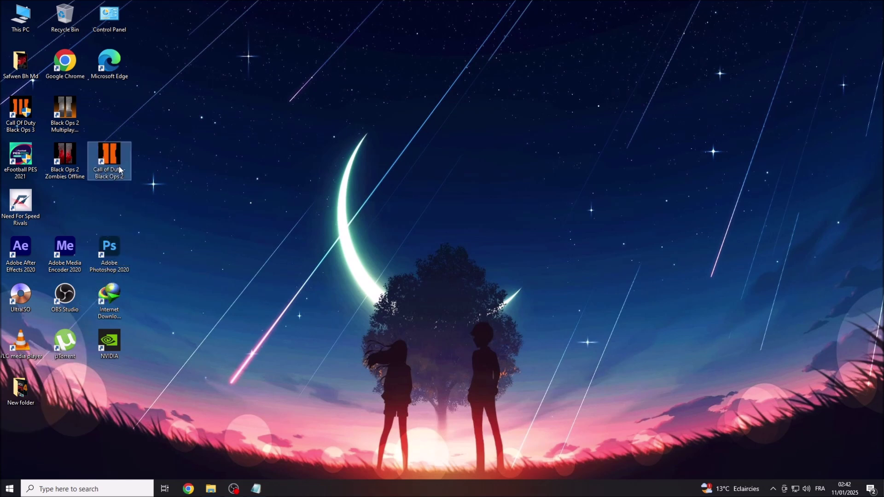
click(117, 208)
drag(148, 201, 67, 141)
click(94, 198)
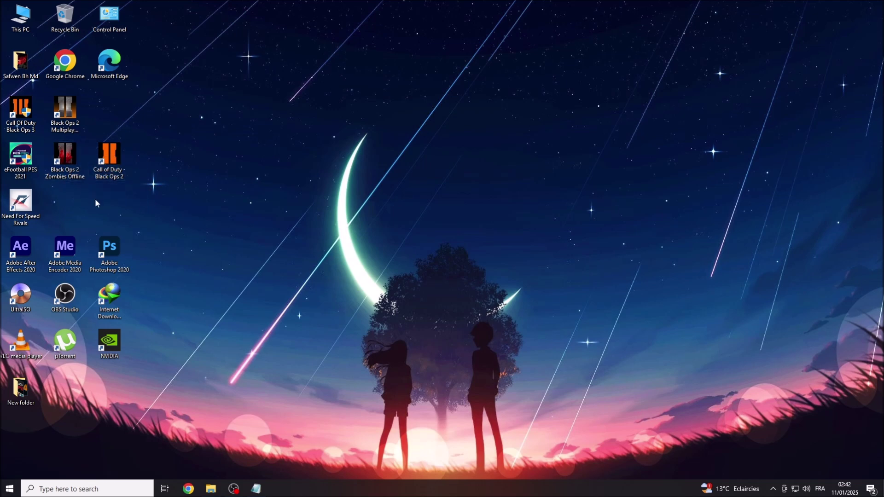
right_click(112, 158)
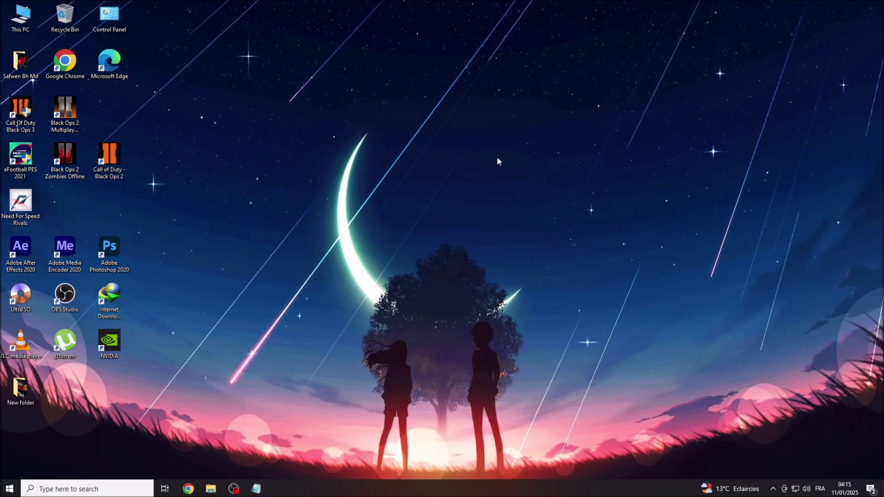
Refresh the desktop.
right_click(480, 169)
right_click(501, 193)
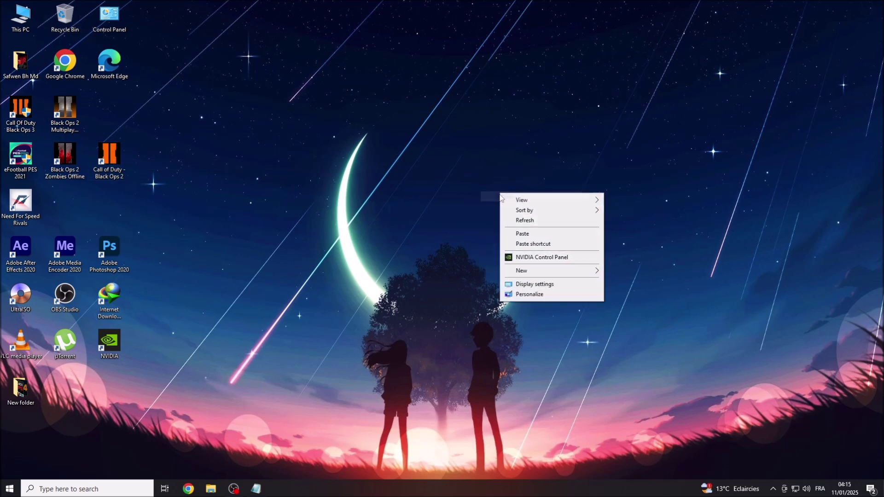
click(520, 221)
Read the Notepad instructions on changing the game language with the "_Language Switcher" folder, and minimize the notes.
click(256, 489)
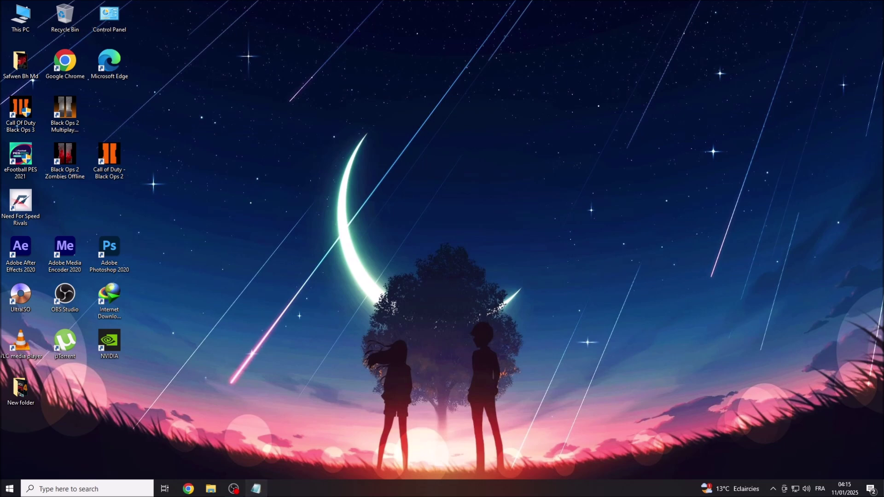
drag(164, 35, 448, 41)
drag(180, 53, 521, 55)
click(168, 58)
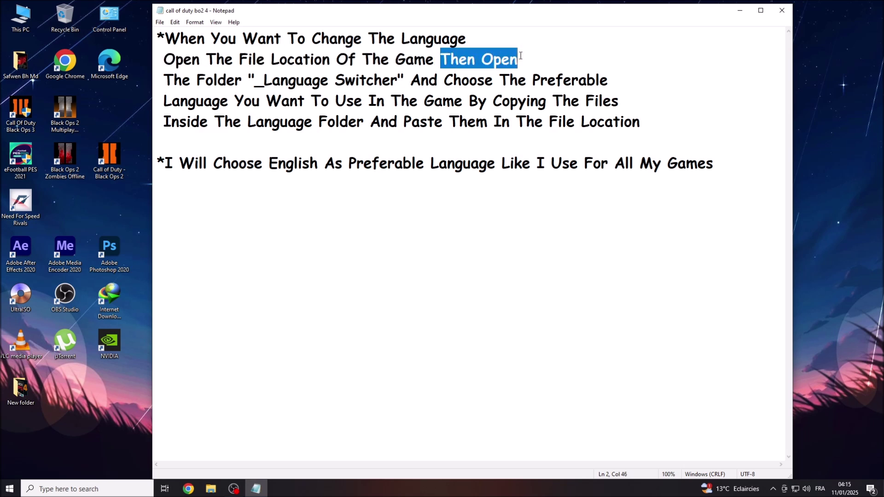
drag(167, 76, 608, 77)
drag(163, 99, 626, 101)
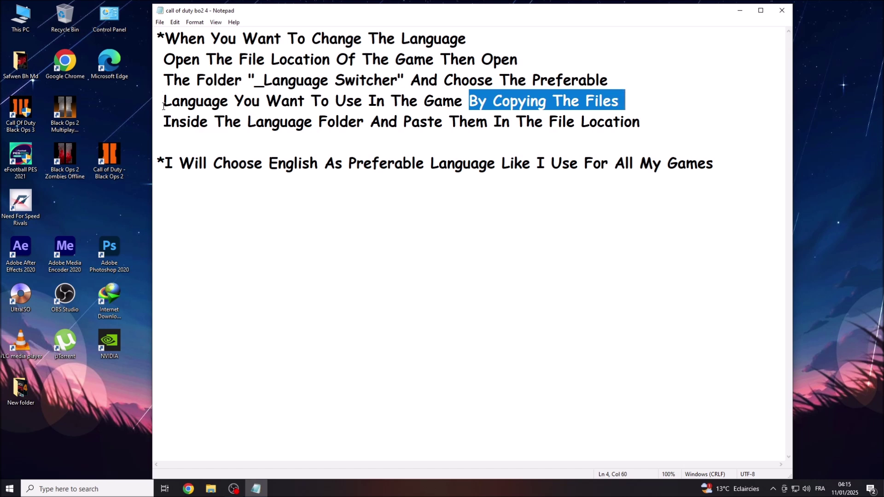
drag(164, 121, 641, 126)
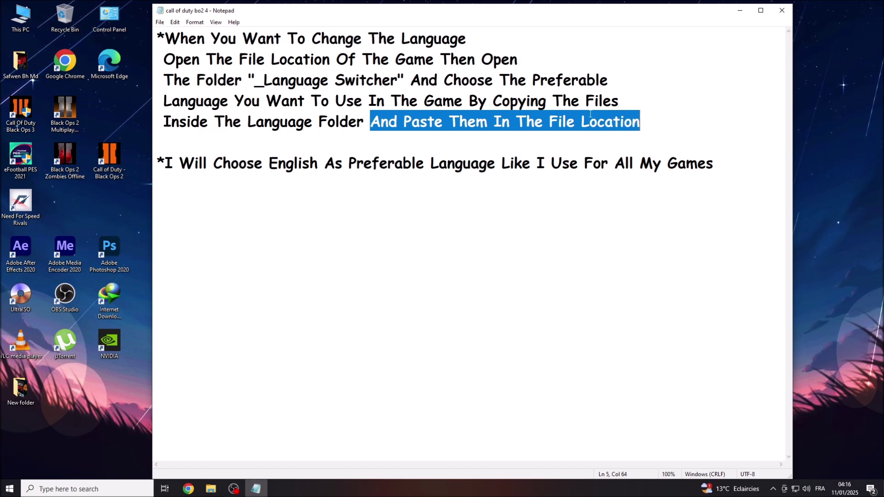
drag(165, 163, 713, 162)
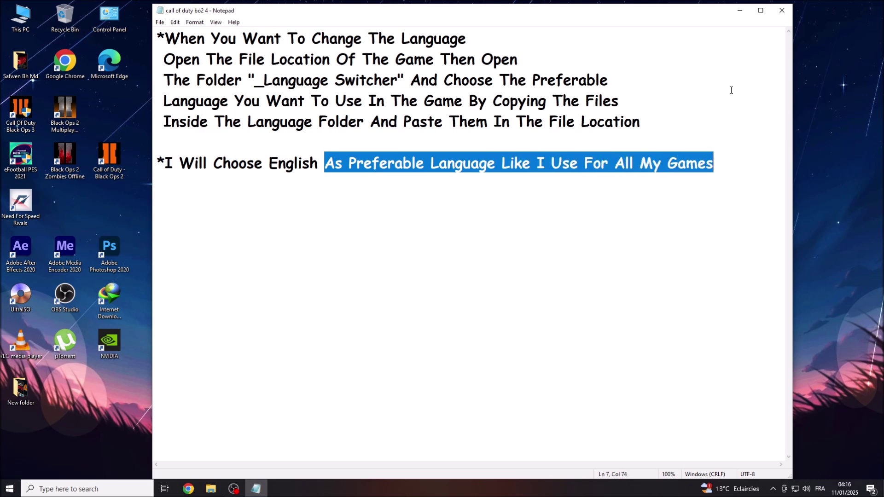
click(740, 11)
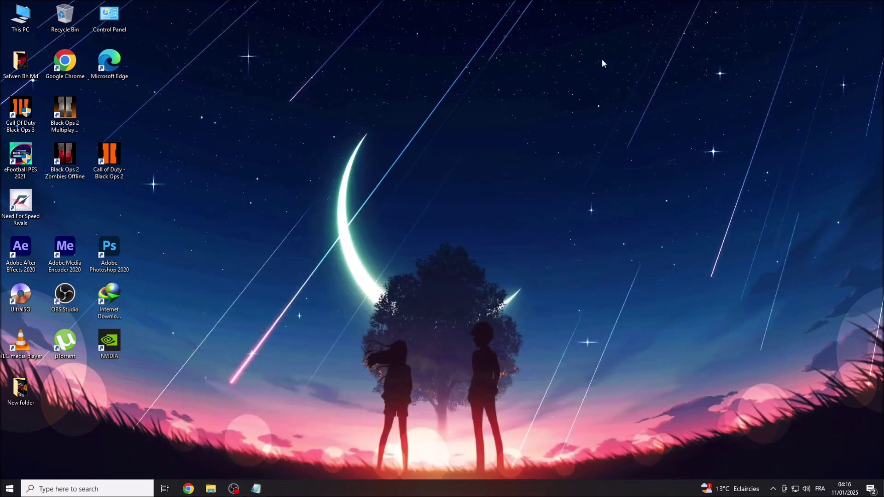
Open the file location of the "Call of Duty - Black Ops 2" shortcut and go into the "_Language Switcher" folder.
right_click(116, 152)
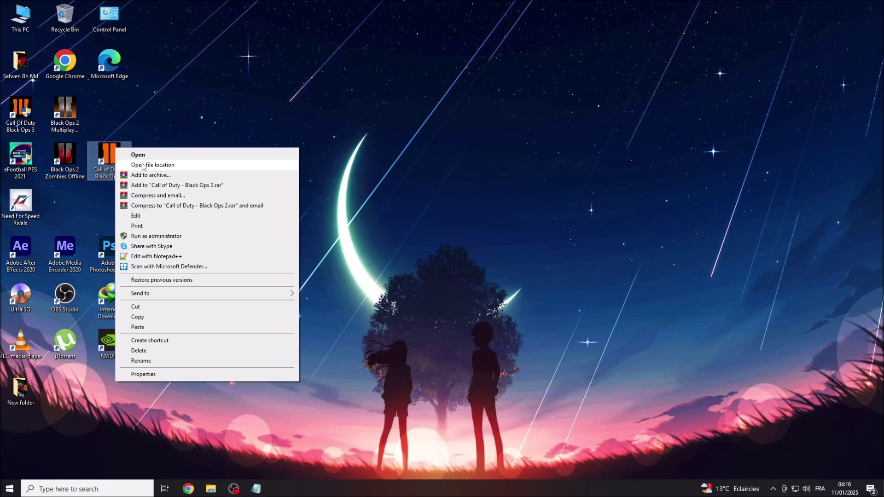
click(143, 165)
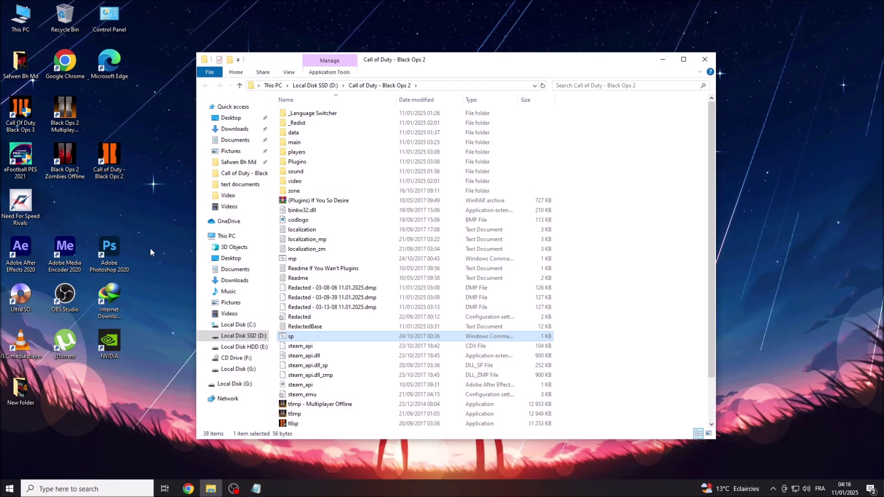
click(318, 114)
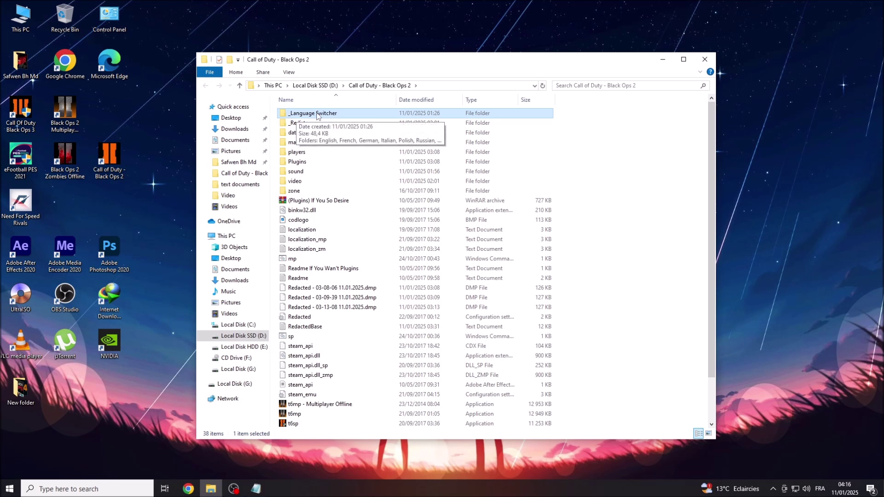
right_click(317, 115)
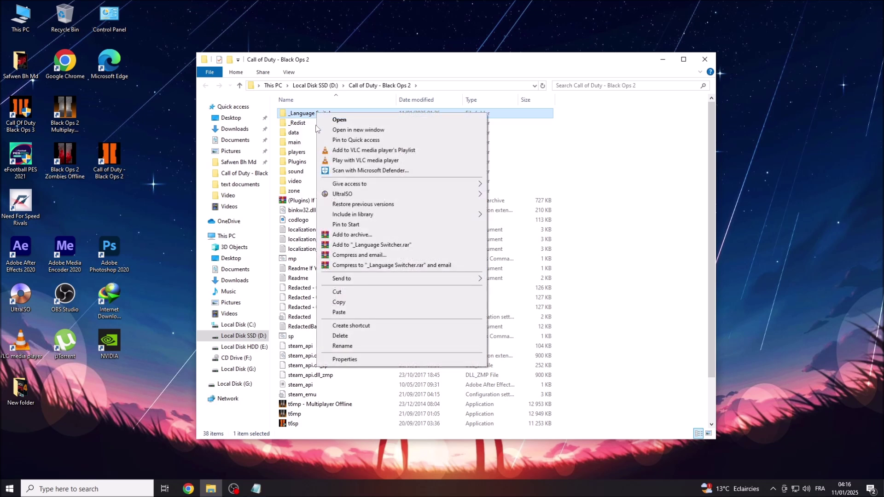
click(336, 121)
Open the "English" language folder and copy its localization, localization_mp and localization_zm files.
click(297, 114)
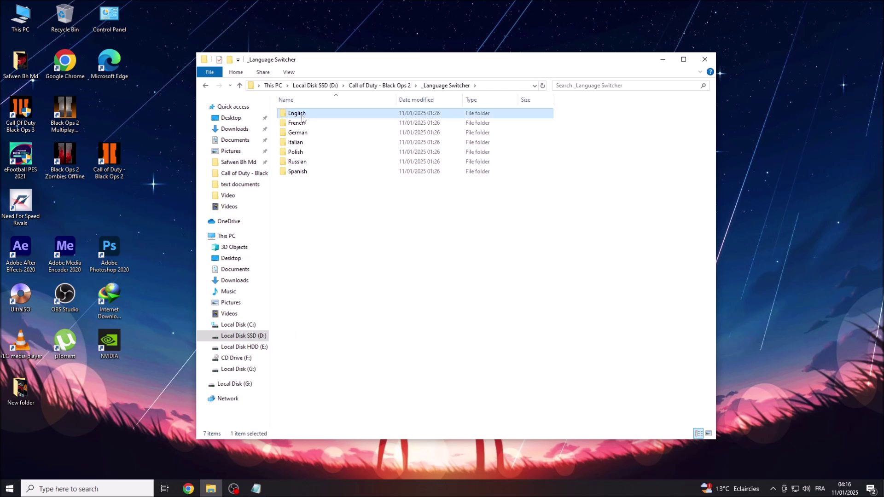
right_click(283, 114)
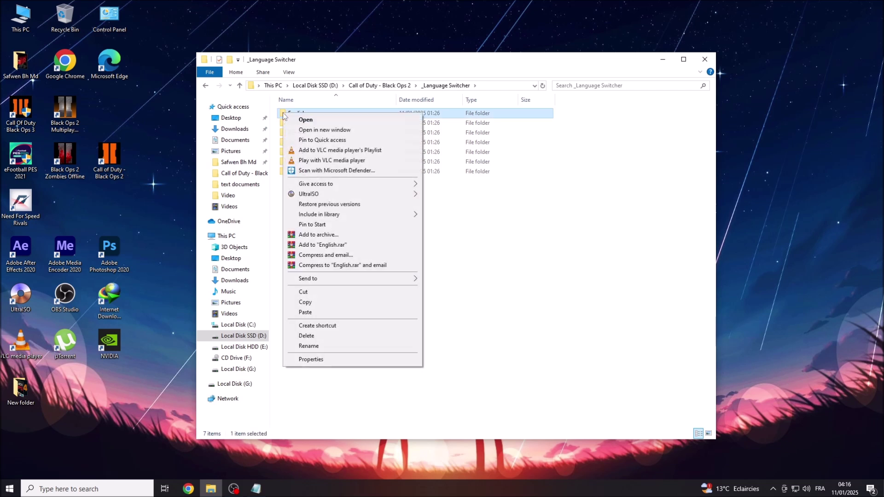
click(296, 120)
drag(297, 159, 325, 115)
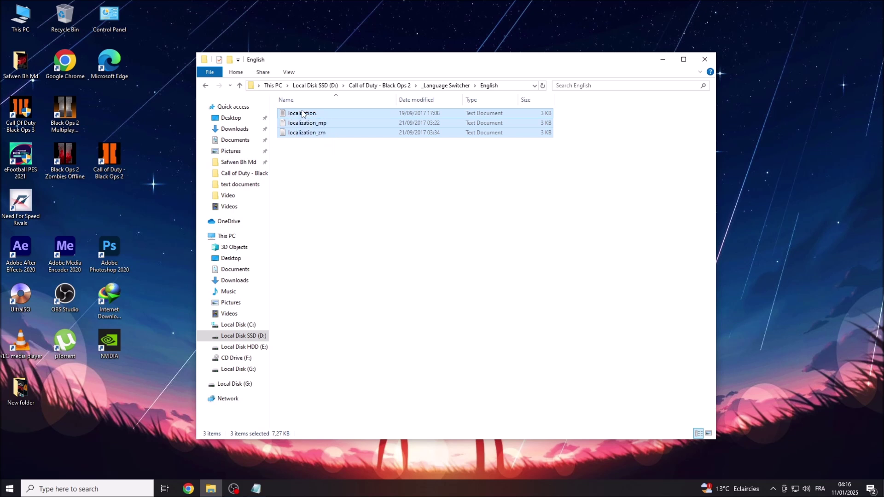
right_click(302, 110)
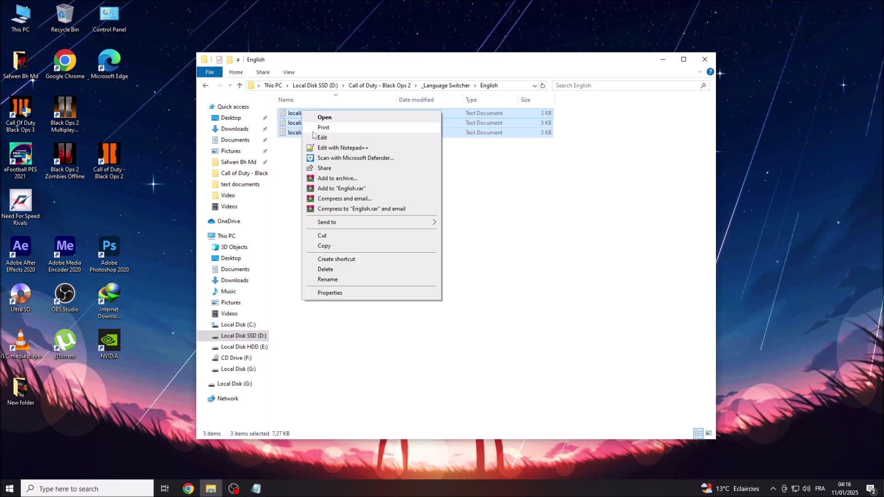
click(324, 246)
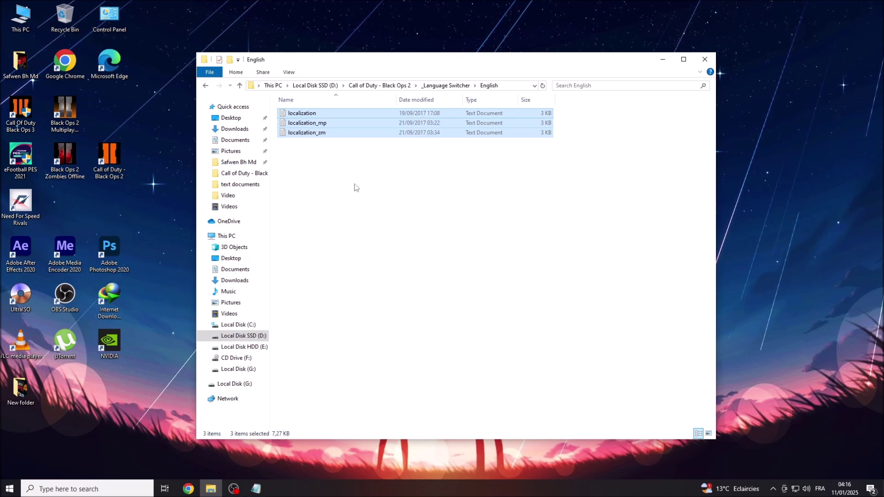
Paste the copied localization files into the main "Call of Duty - Black Ops 2" folder, replacing the existing files with the same names.
click(373, 87)
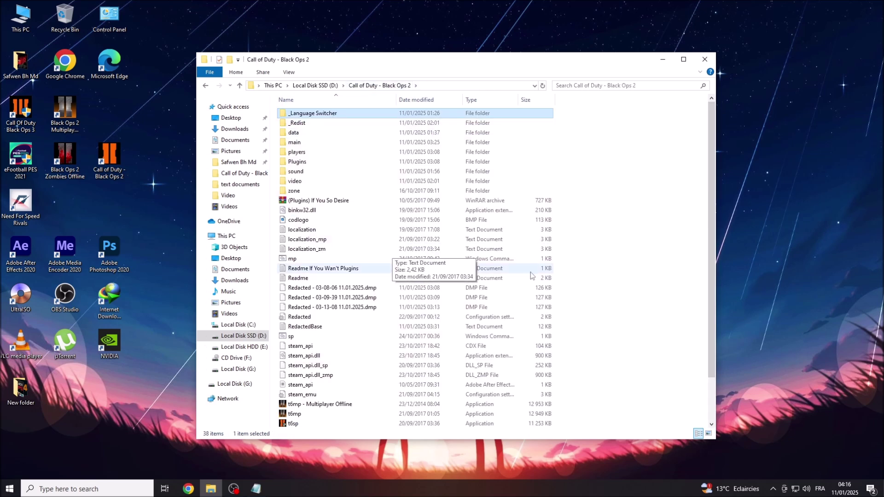
click(587, 275)
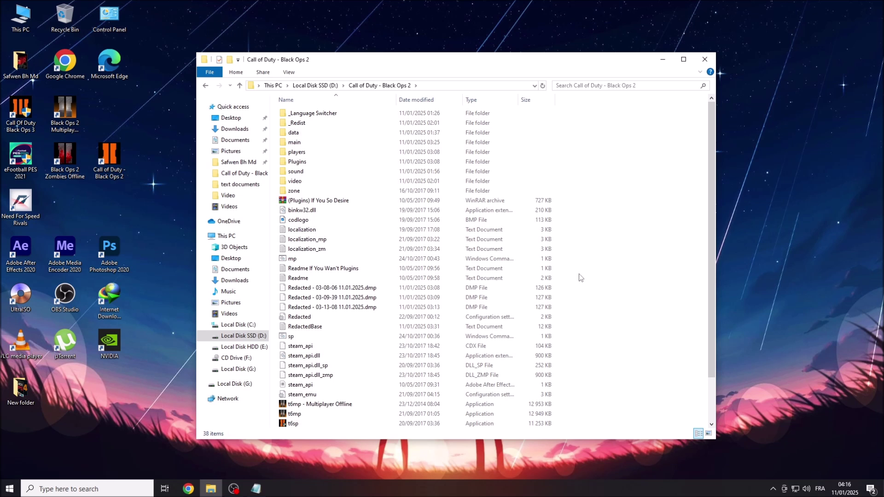
right_click(624, 261)
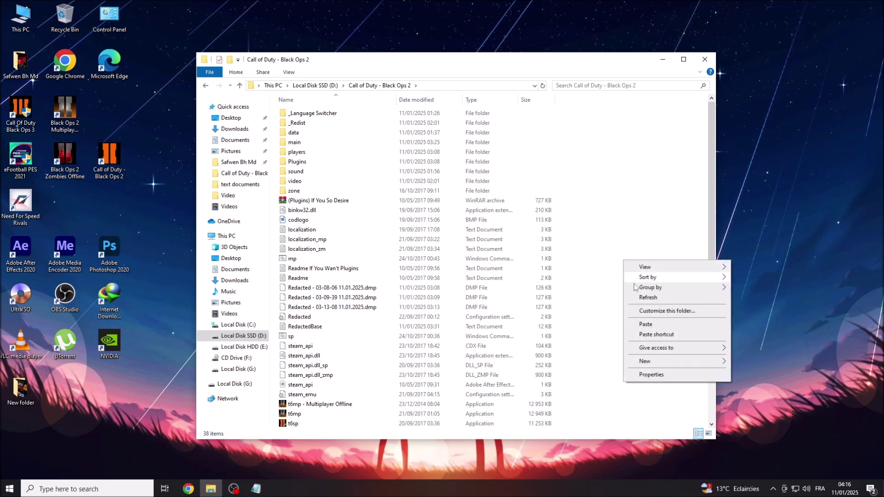
click(646, 325)
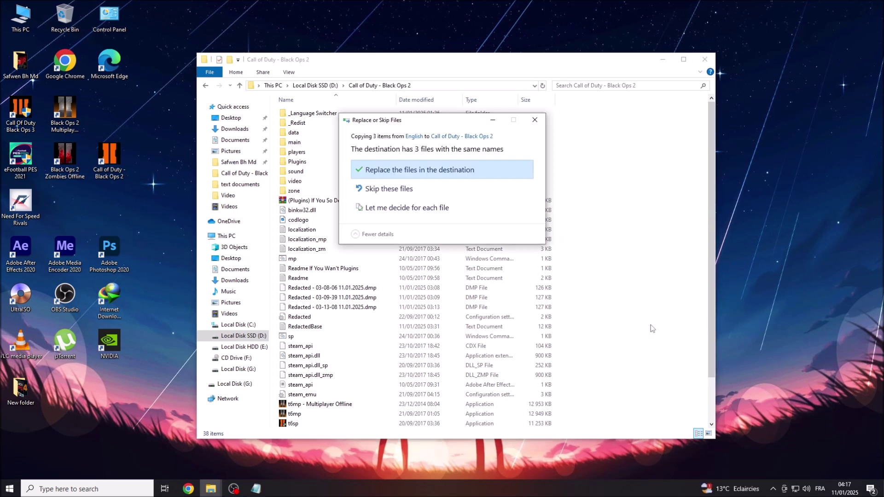
click(443, 174)
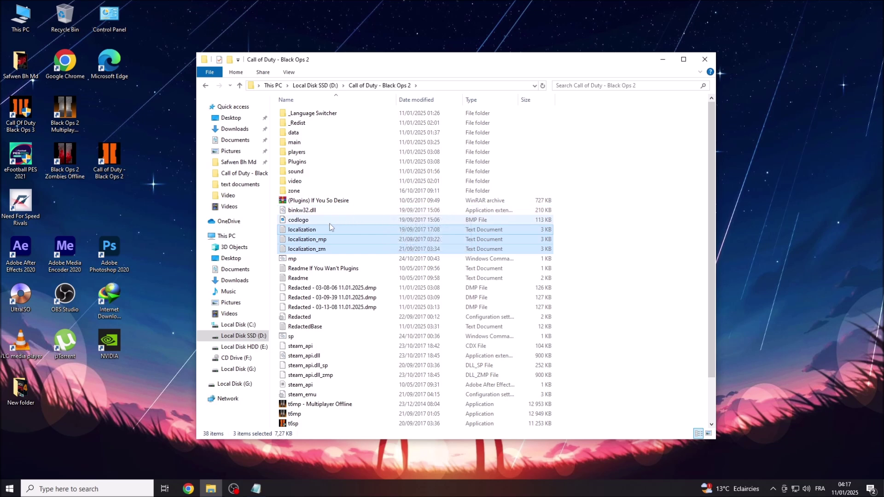
Check the language entry on the first line of the game folder's localization file, and close the file and the folder window.
click(307, 233)
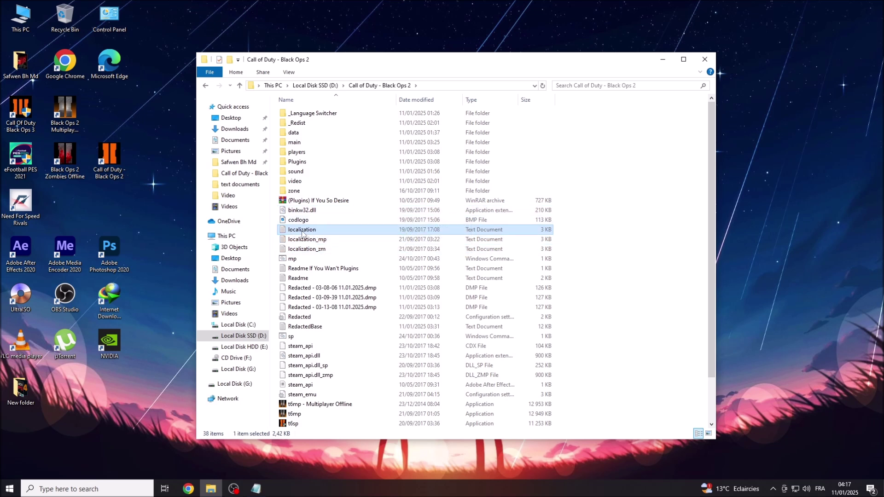
double_click(302, 233)
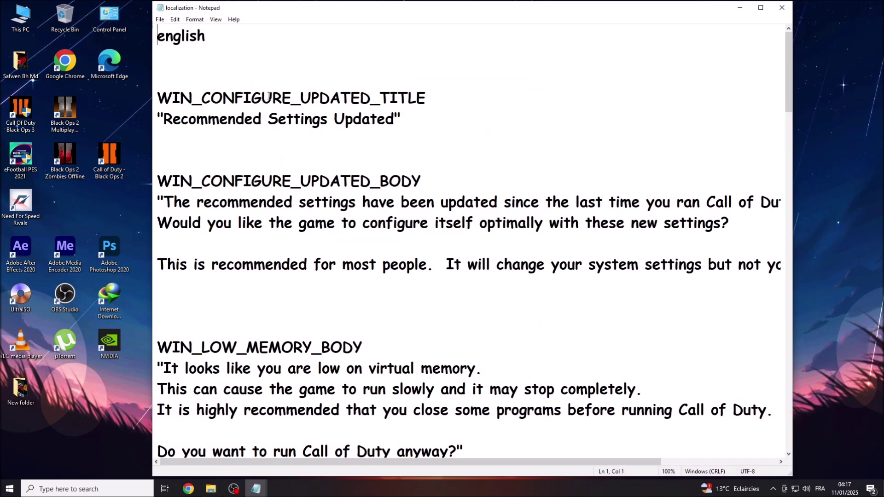
drag(207, 36, 159, 39)
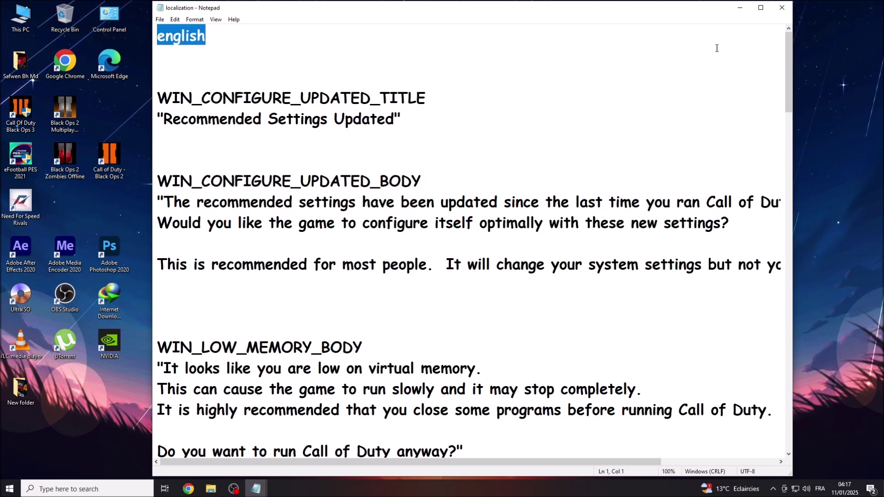
click(781, 7)
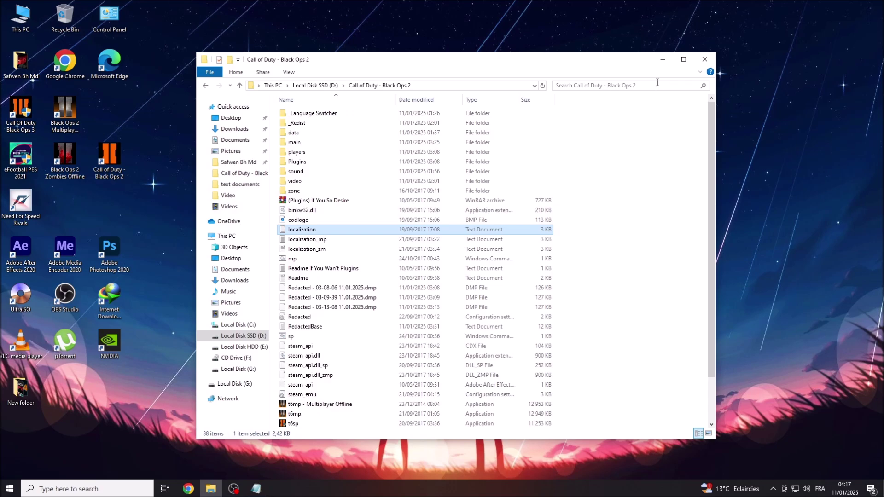
click(703, 62)
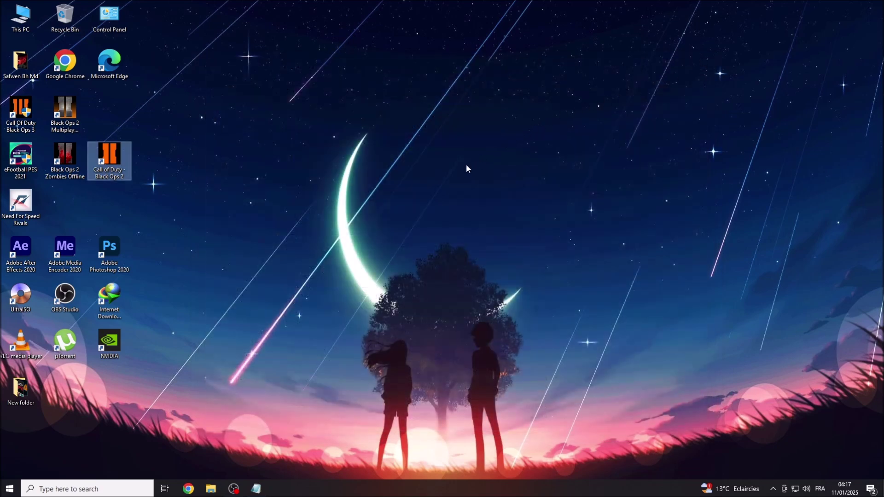